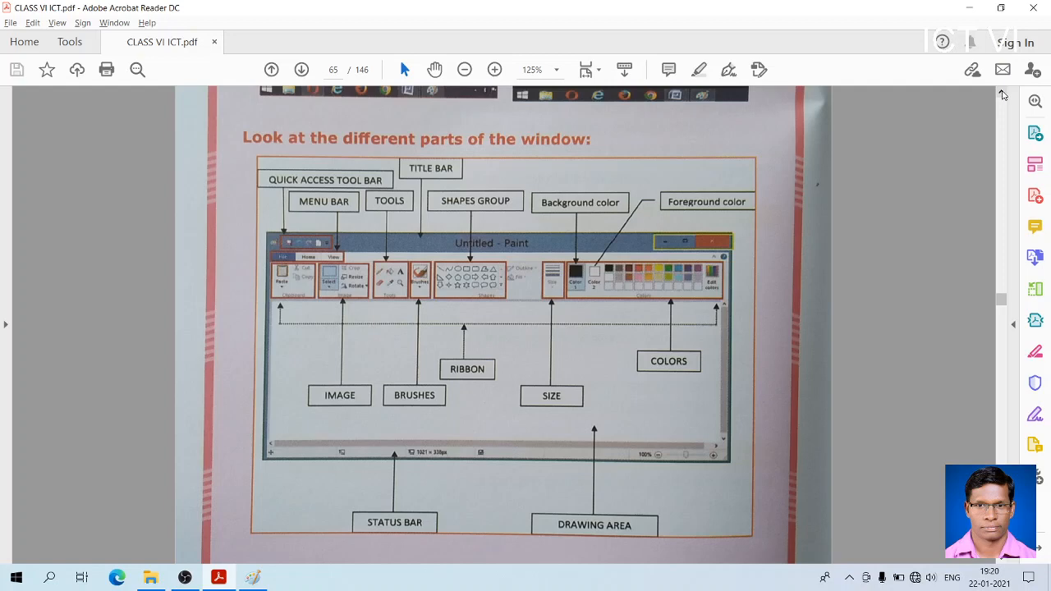
- Look through the textbook pages from the Paint window diagram to section 3.5.1 Clipboard
scroll(1003, 96, down, 1)
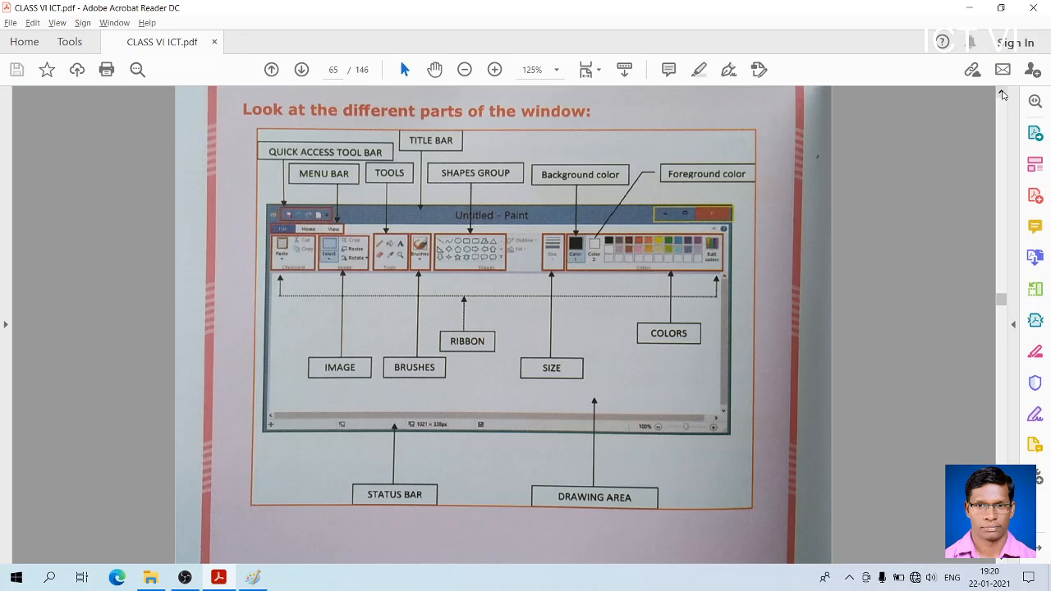
scroll(1003, 96, down, 2)
scroll(1002, 96, down, 8)
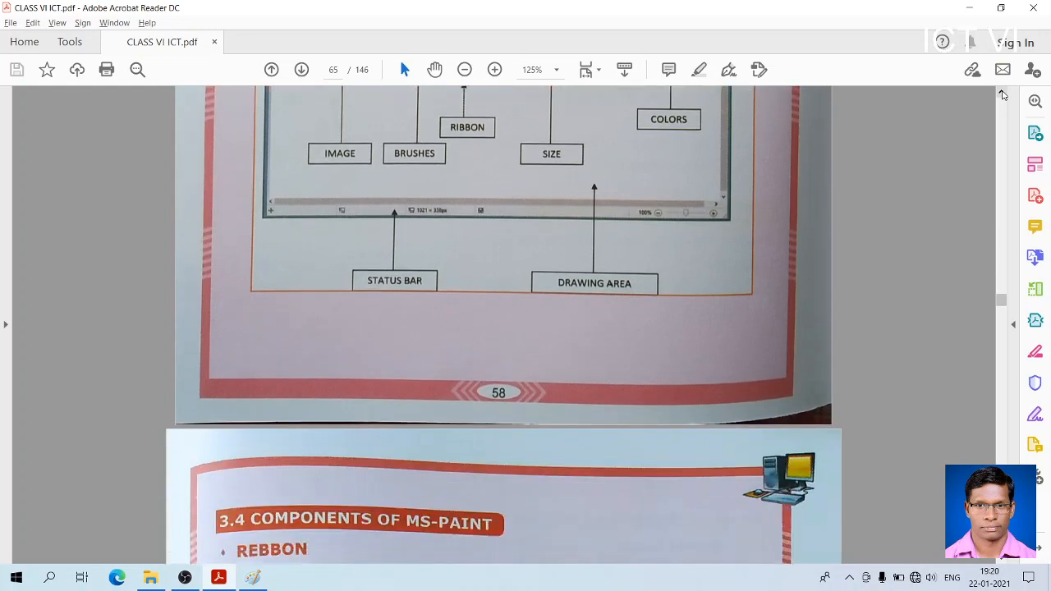
scroll(1003, 95, down, 9)
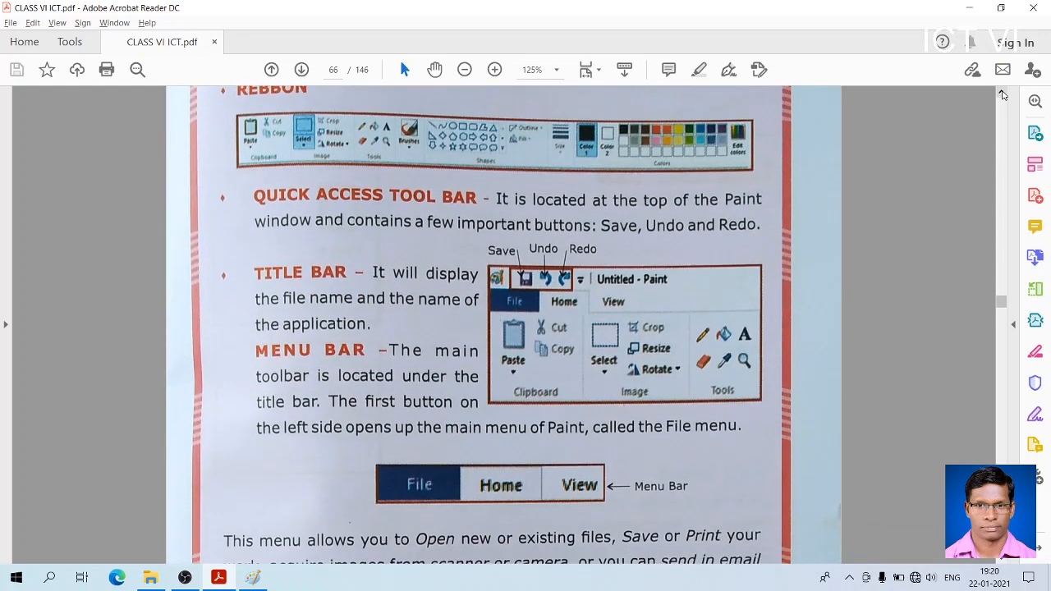
scroll(1002, 95, down, 8)
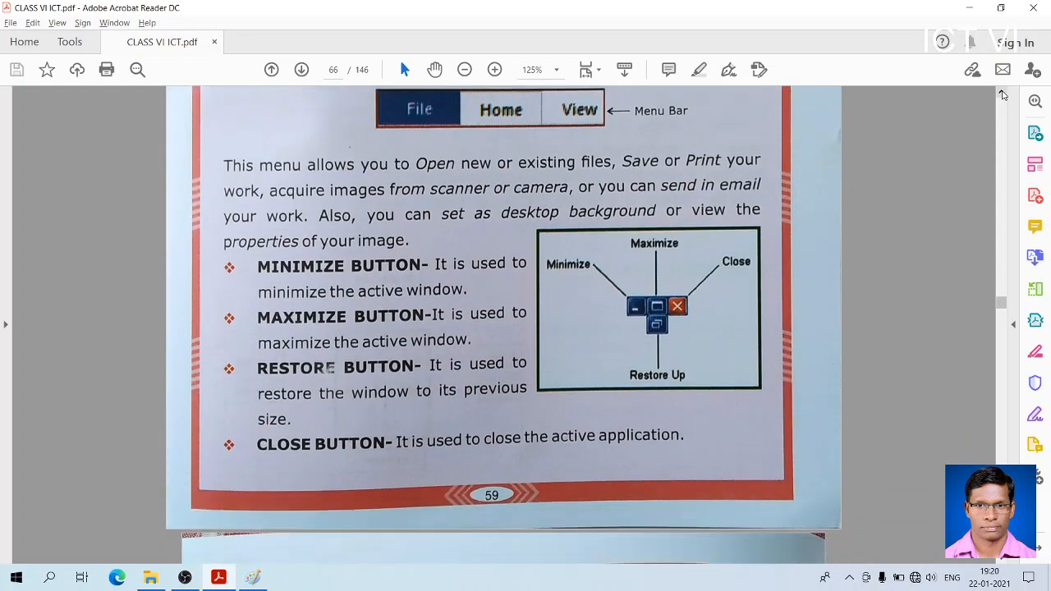
scroll(1002, 95, down, 9)
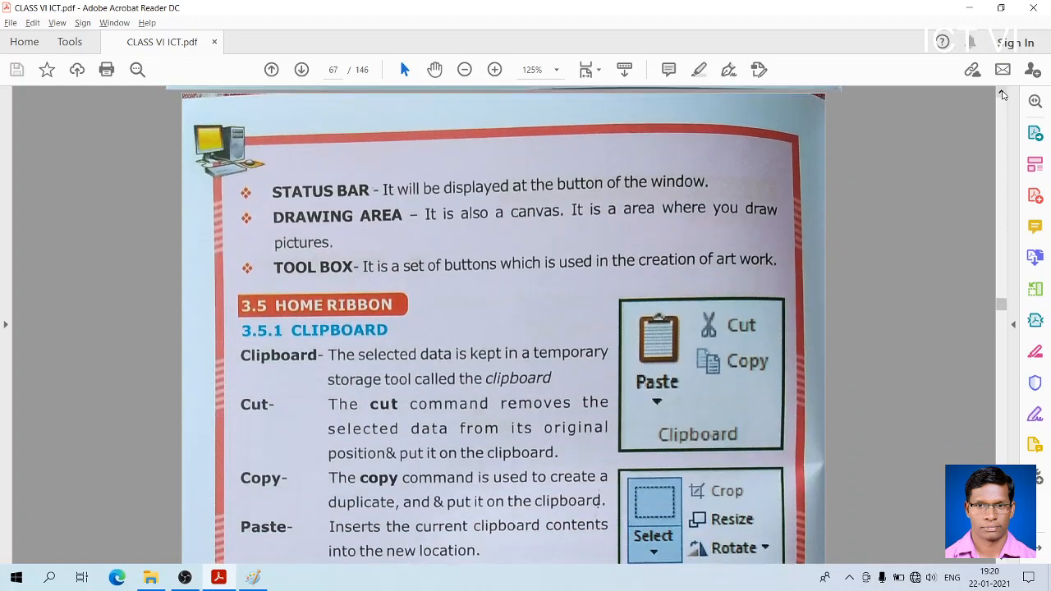
scroll(1002, 95, down, 1)
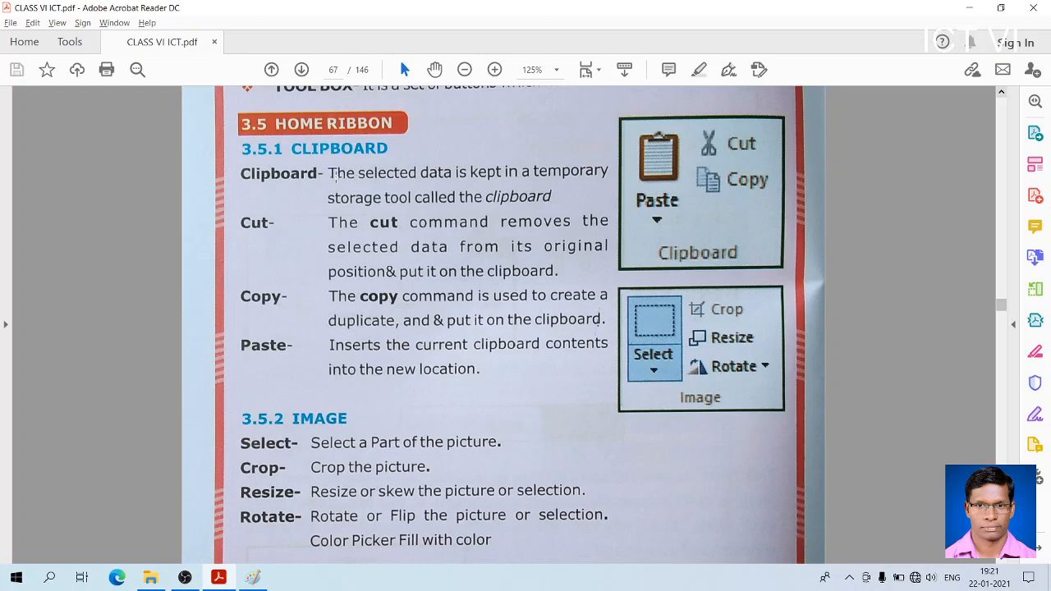
- Read the Clipboard section of the textbook, marking its heading and definition while going through them
mouse_move(331, 175)
mouse_down()
mouse_move(575, 176)
mouse_move(579, 190)
mouse_move(554, 209)
mouse_up()
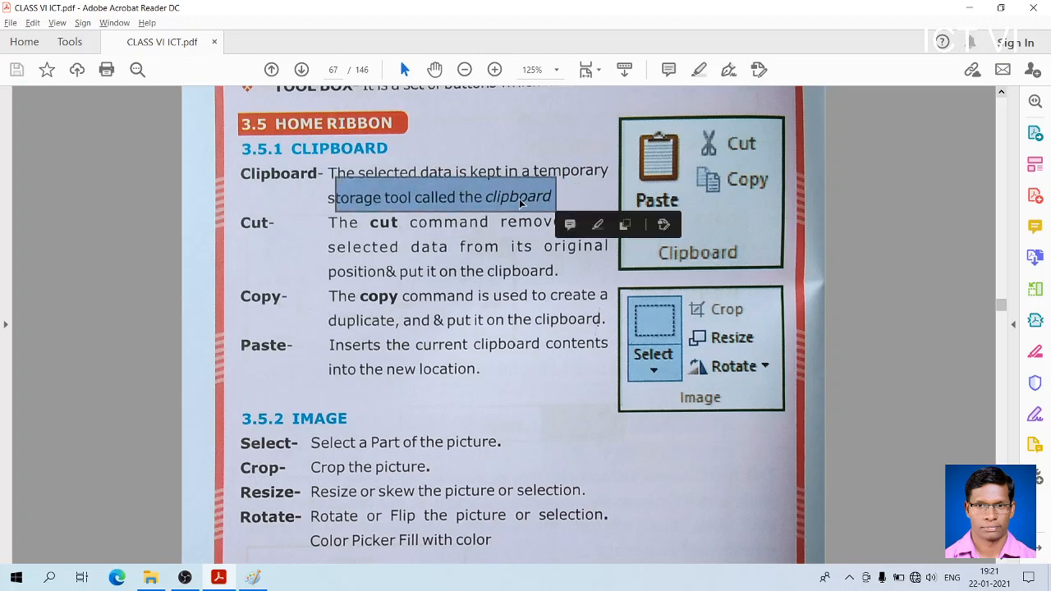
click(555, 198)
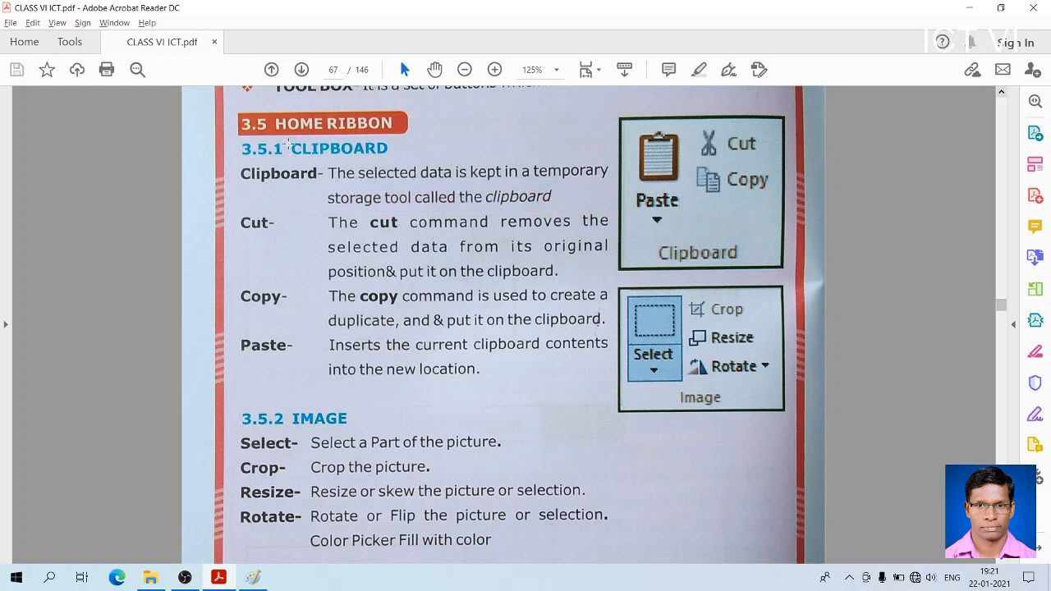
drag(289, 147, 396, 148)
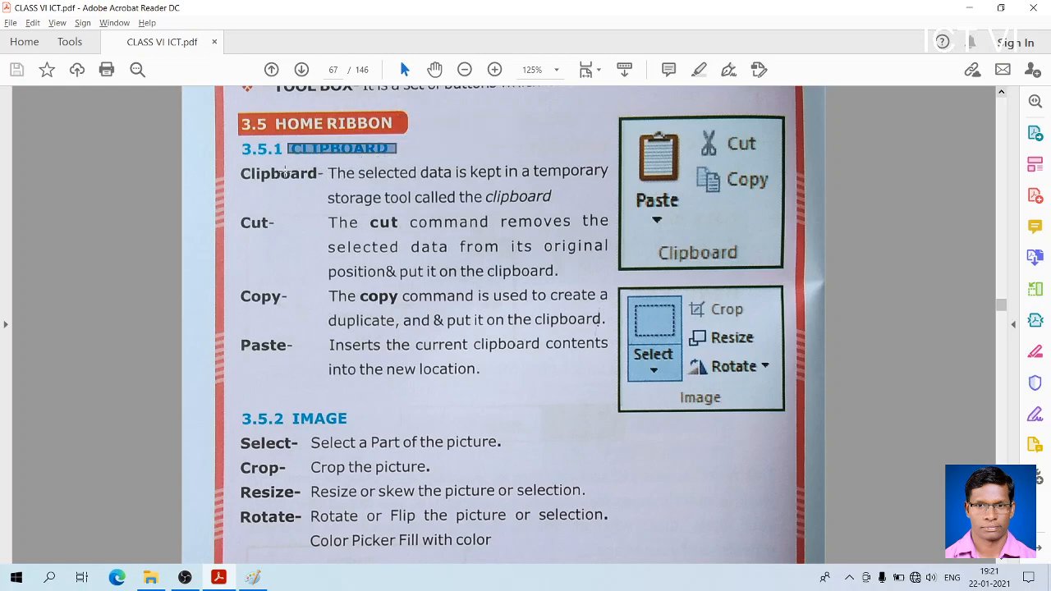
drag(329, 173, 405, 174)
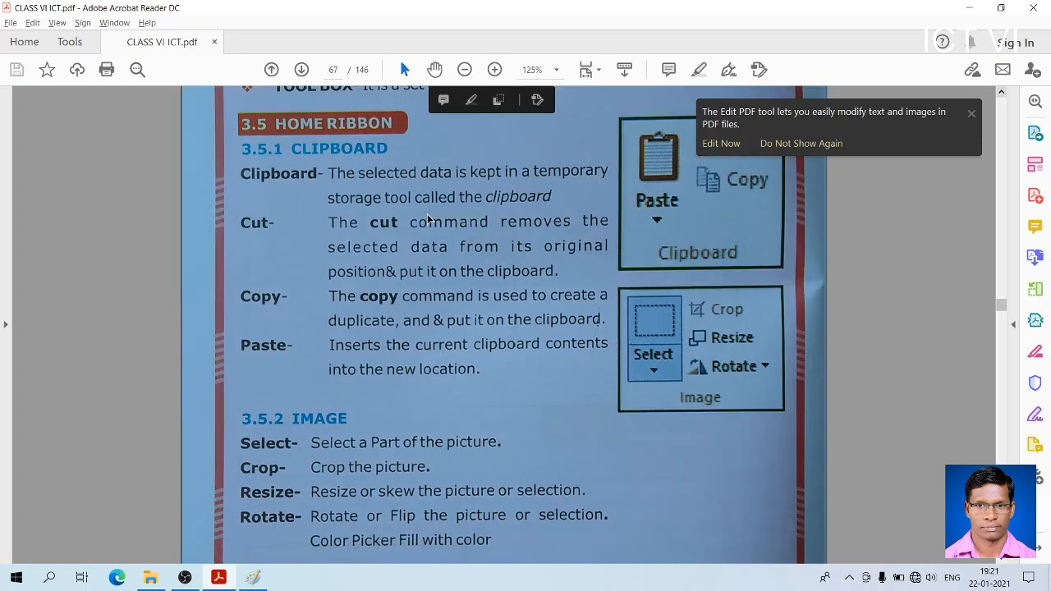
click(404, 207)
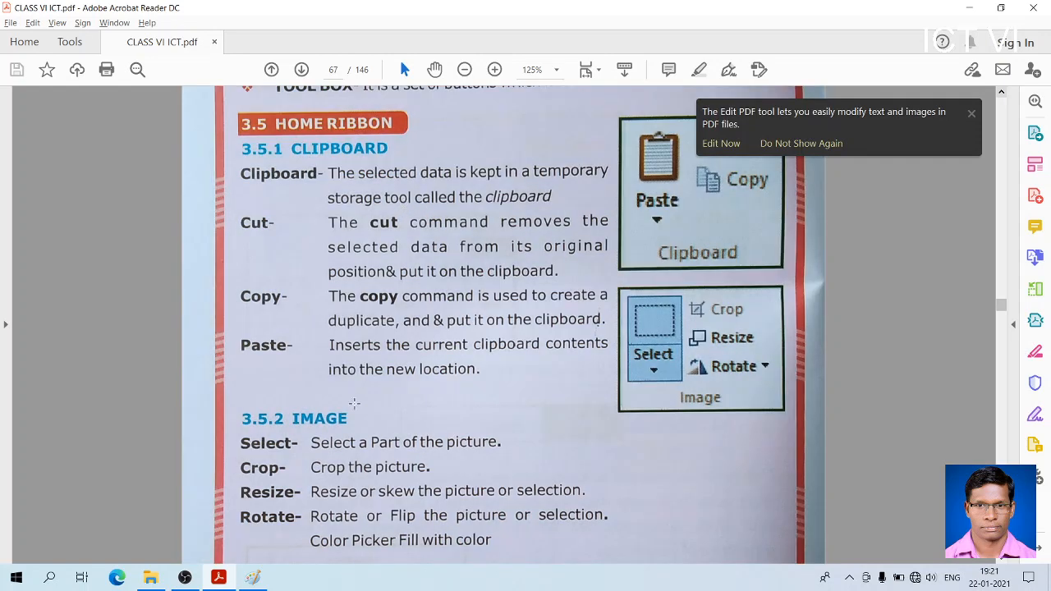
- Switch to Paint, copy the orange rectangle with a selection of about 545 × 225 px, and paste the duplicate directly below the original
click(252, 578)
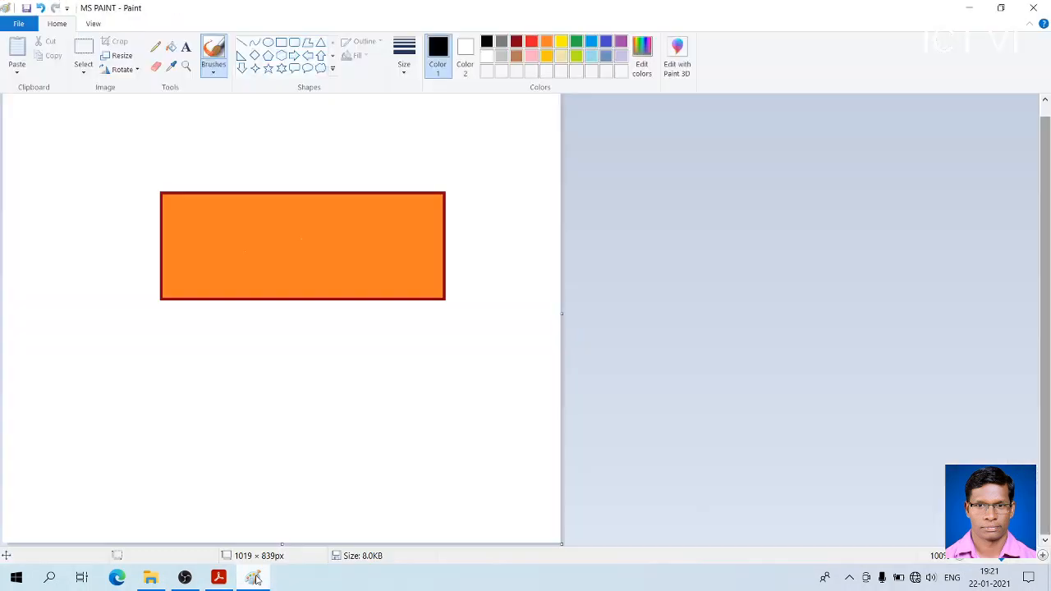
click(86, 51)
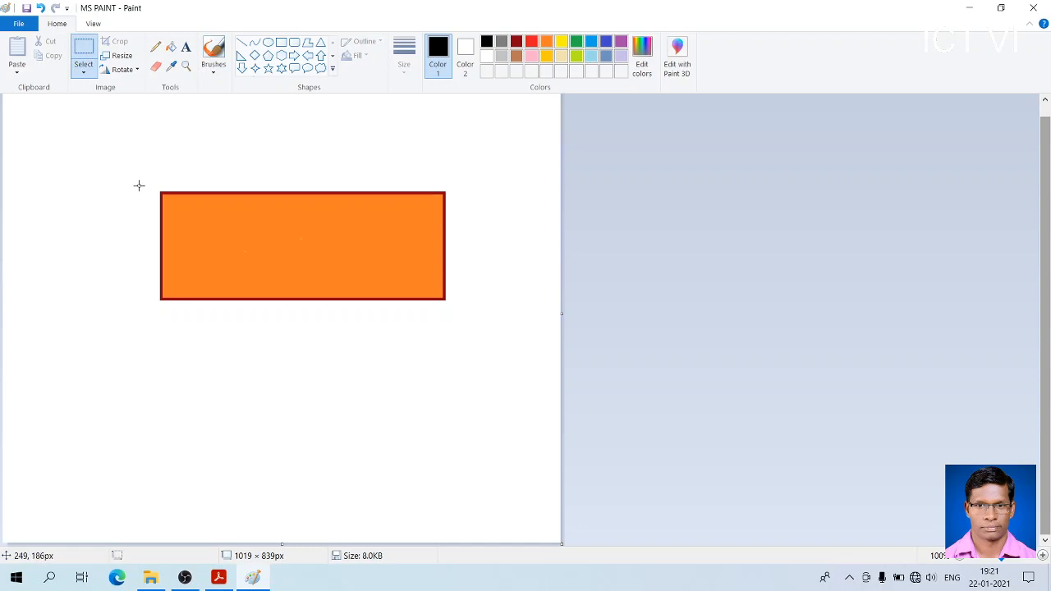
drag(155, 181, 452, 305)
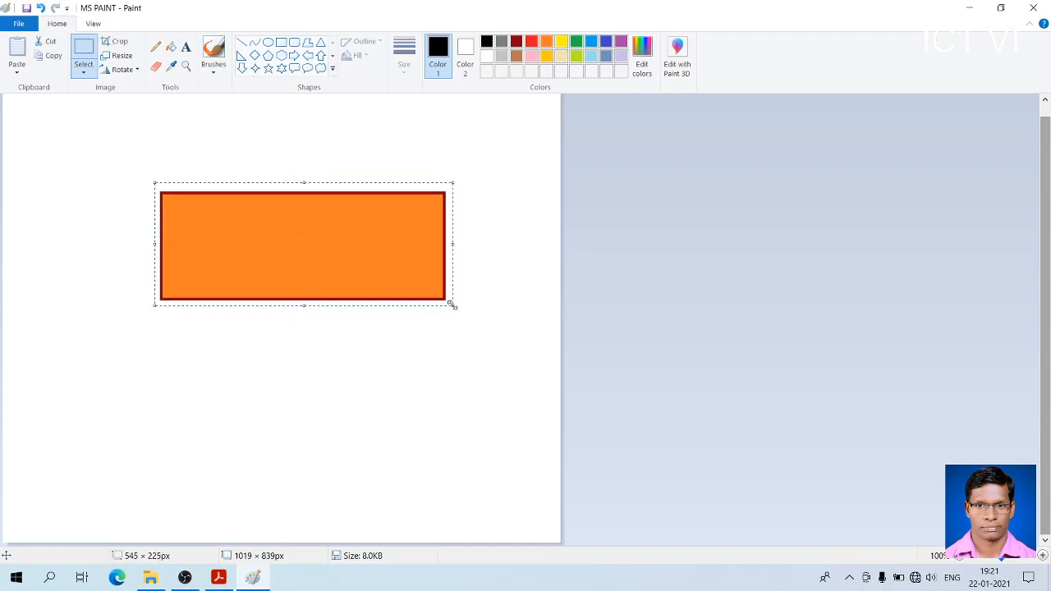
click(50, 56)
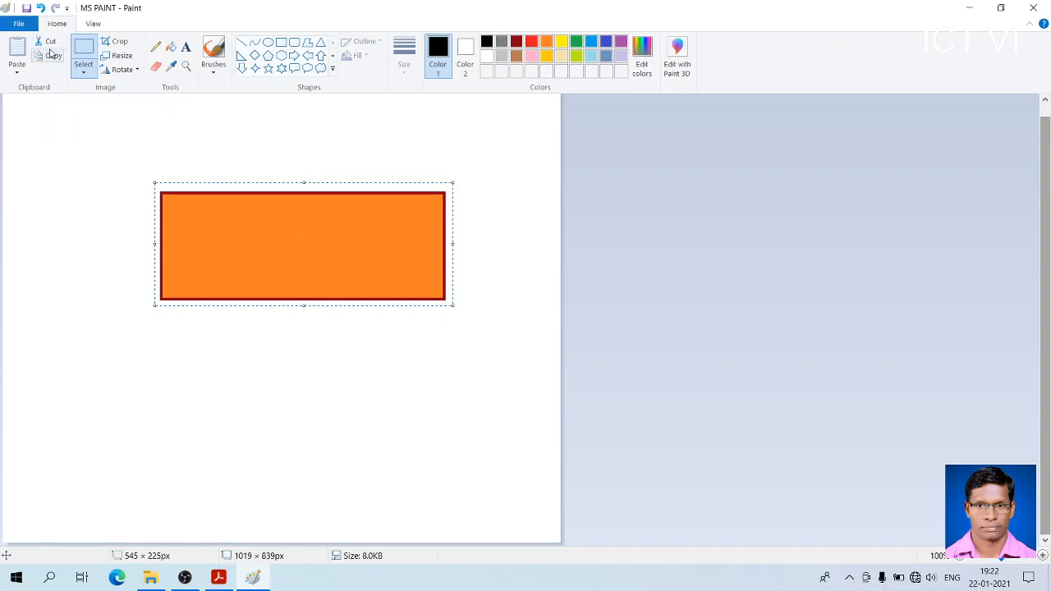
click(50, 56)
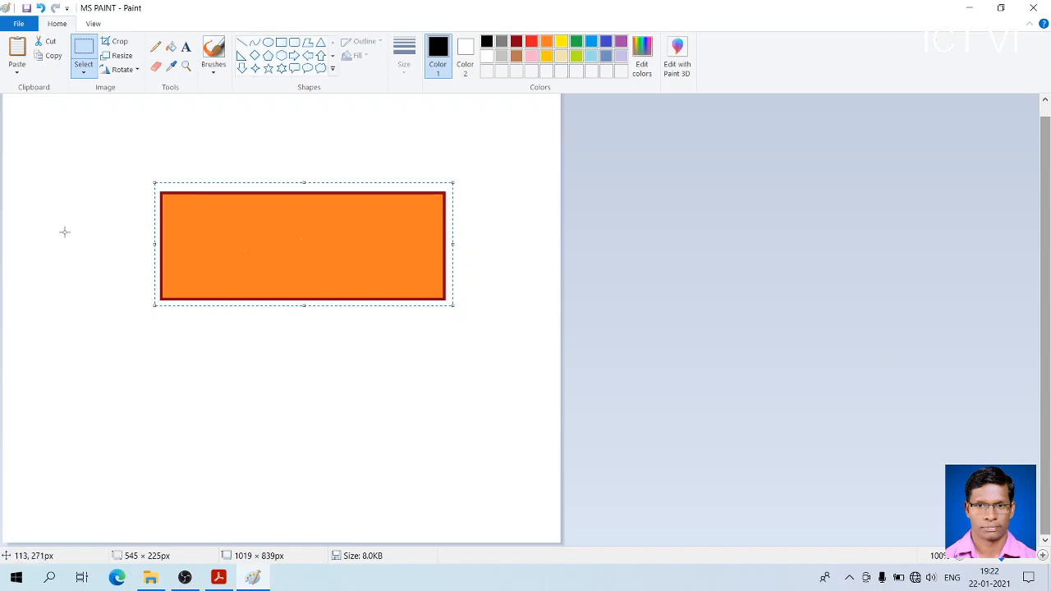
click(16, 50)
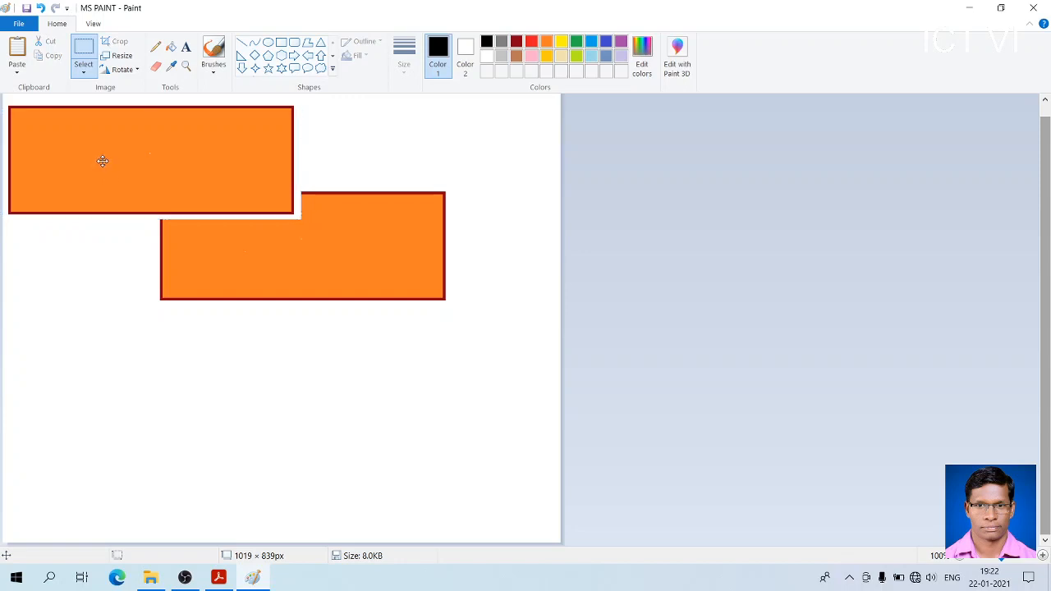
drag(102, 161, 253, 367)
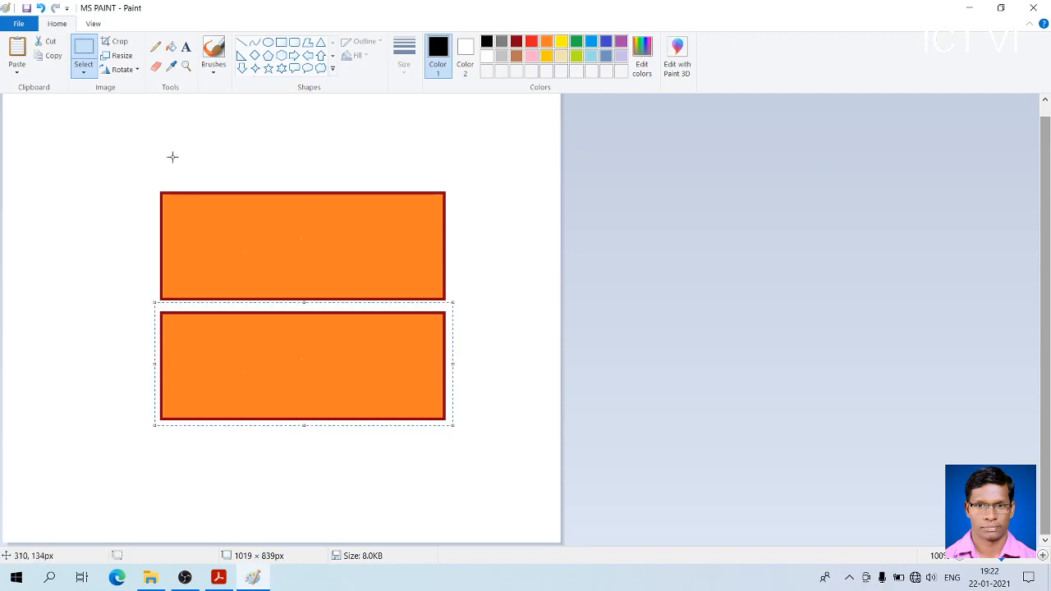
click(143, 154)
- Cut the upper orange rectangle with a selection of about 533 × 224 px and paste it back just above the lower rectangle
click(88, 48)
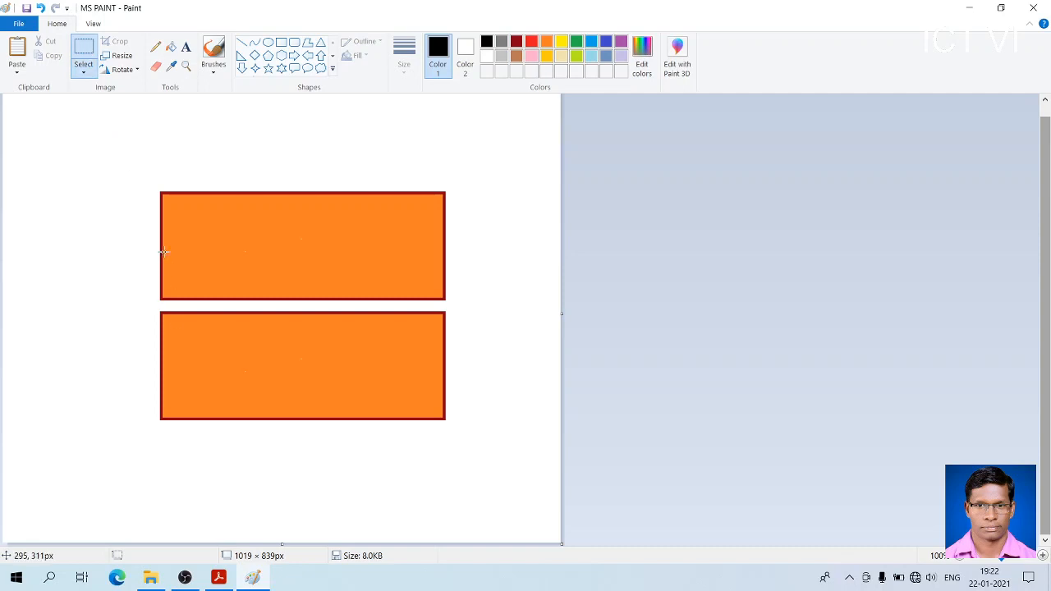
mouse_move(157, 181)
mouse_down()
mouse_move(154, 303)
mouse_move(450, 305)
mouse_up()
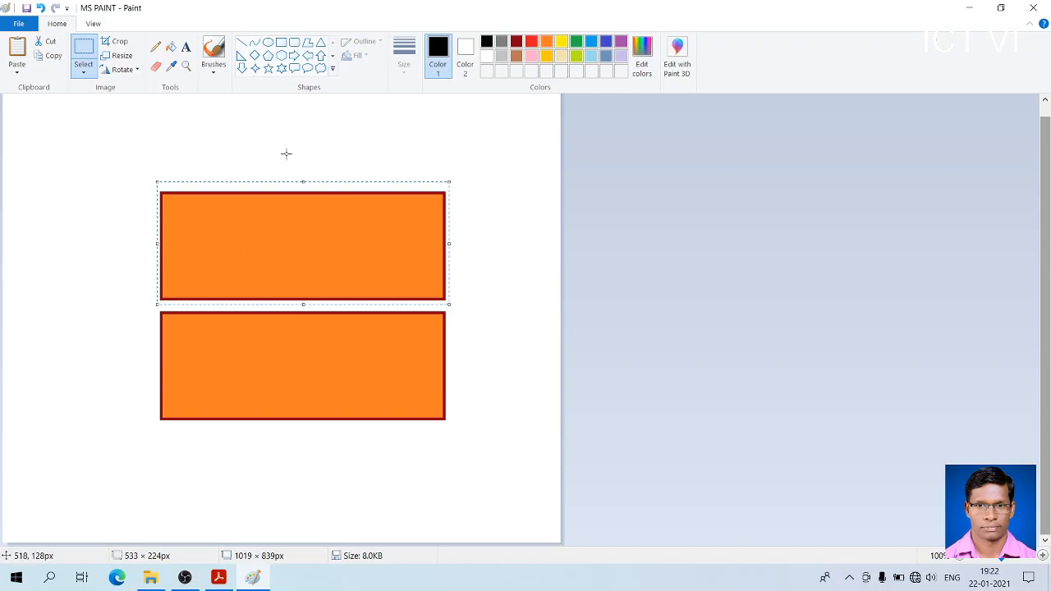
click(47, 43)
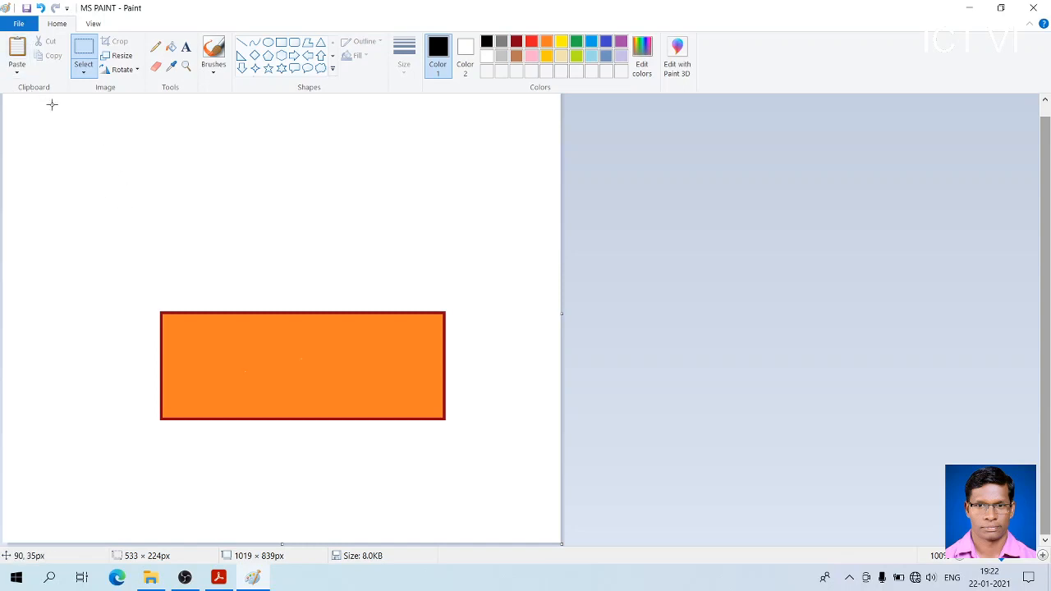
click(19, 49)
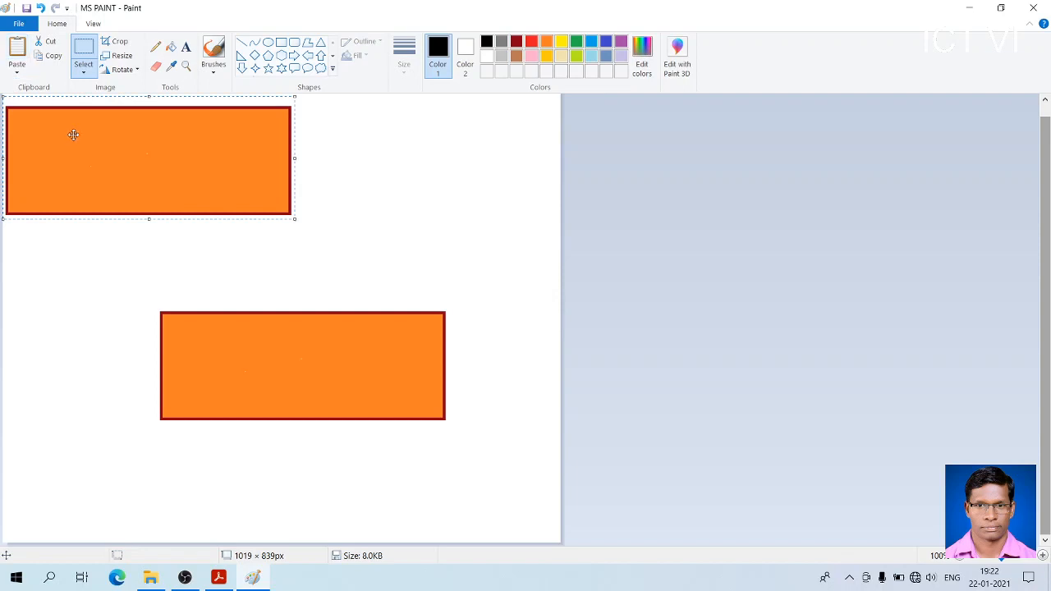
drag(74, 136, 152, 277)
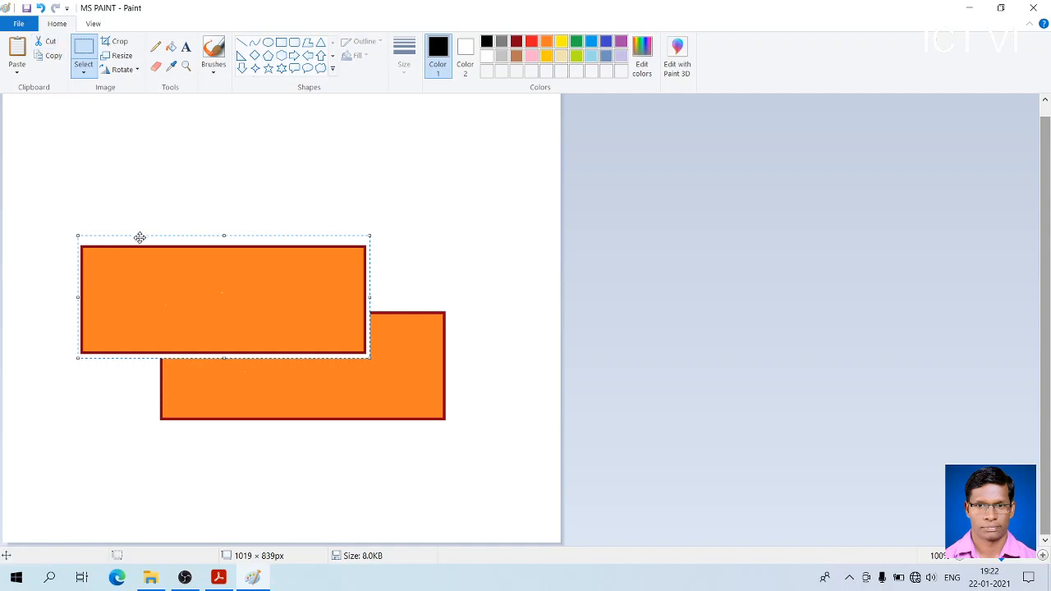
click(141, 266)
mouse_move(141, 266)
mouse_down()
mouse_move(176, 385)
mouse_move(223, 455)
mouse_move(200, 192)
mouse_move(214, 215)
mouse_move(211, 204)
mouse_up()
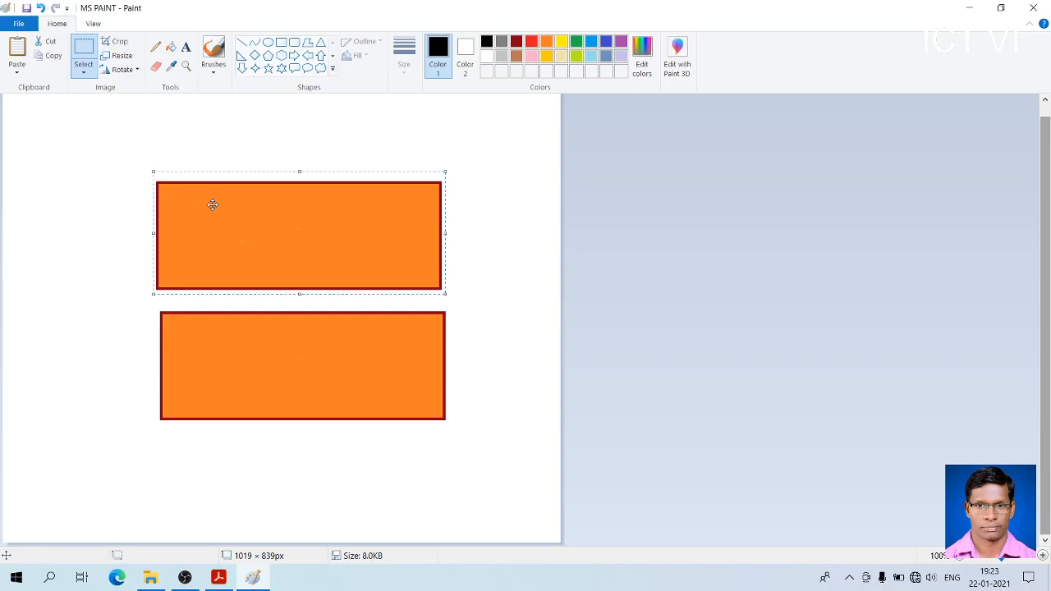
- Open the recent file MS PAINT1 in a second Paint window, check the MS PAINT drawing, and return to MS PAINT1
click(254, 578)
right_click(257, 579)
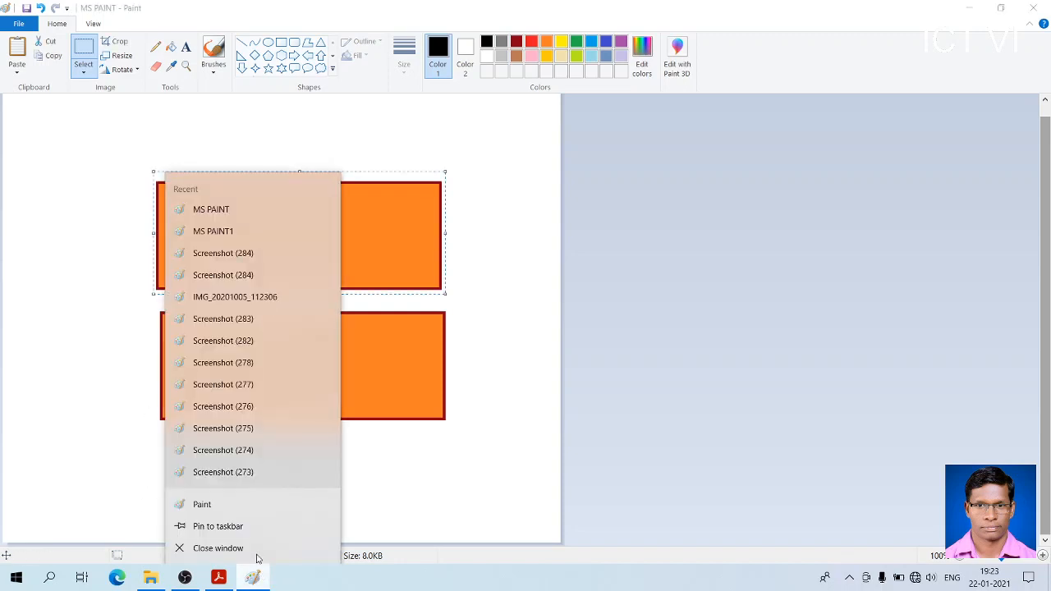
click(257, 231)
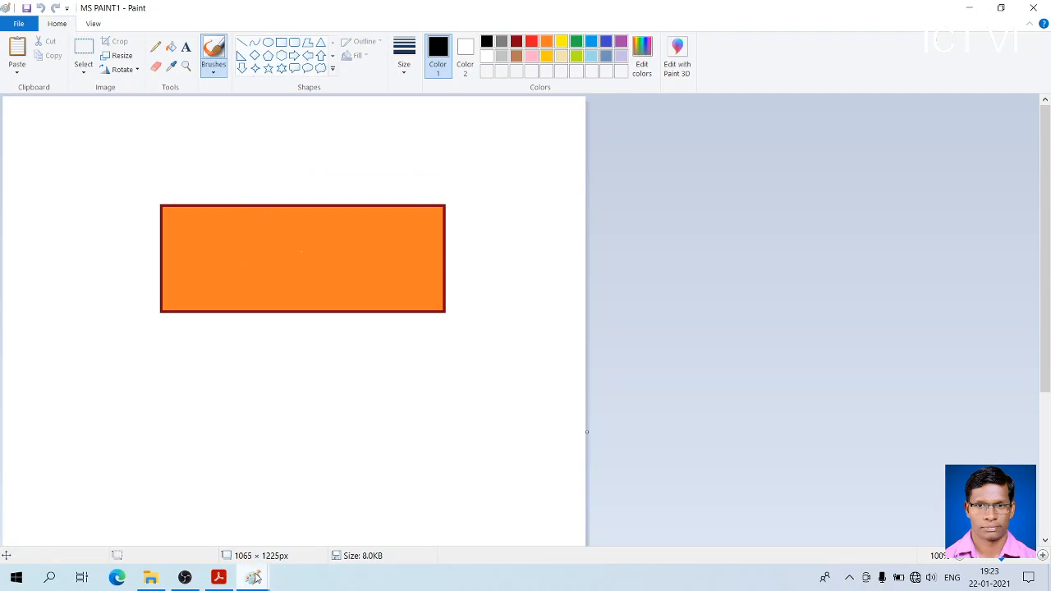
mouse_move(257, 579)
click(162, 523)
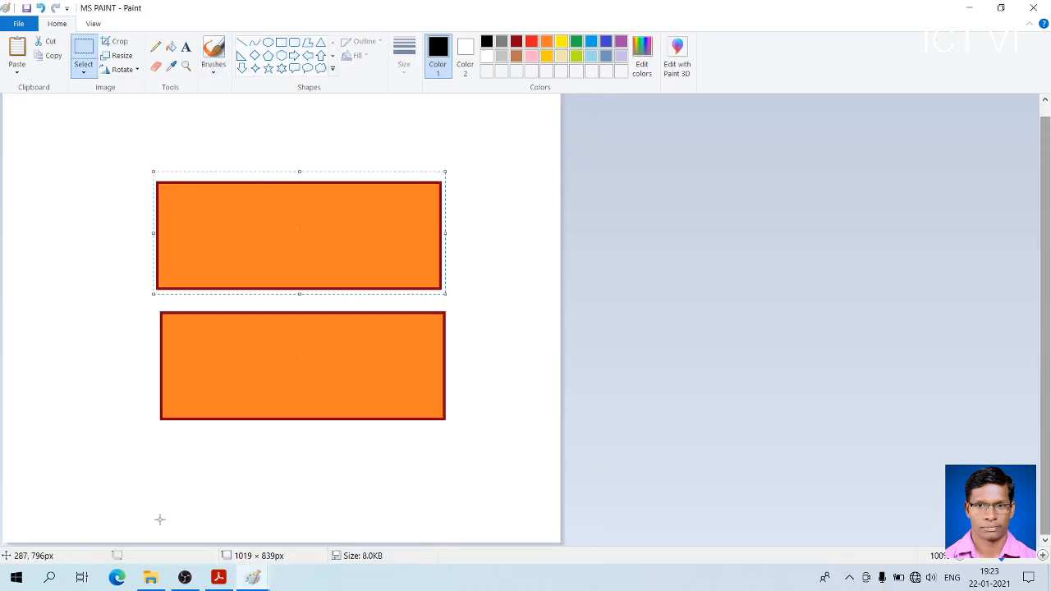
mouse_move(253, 578)
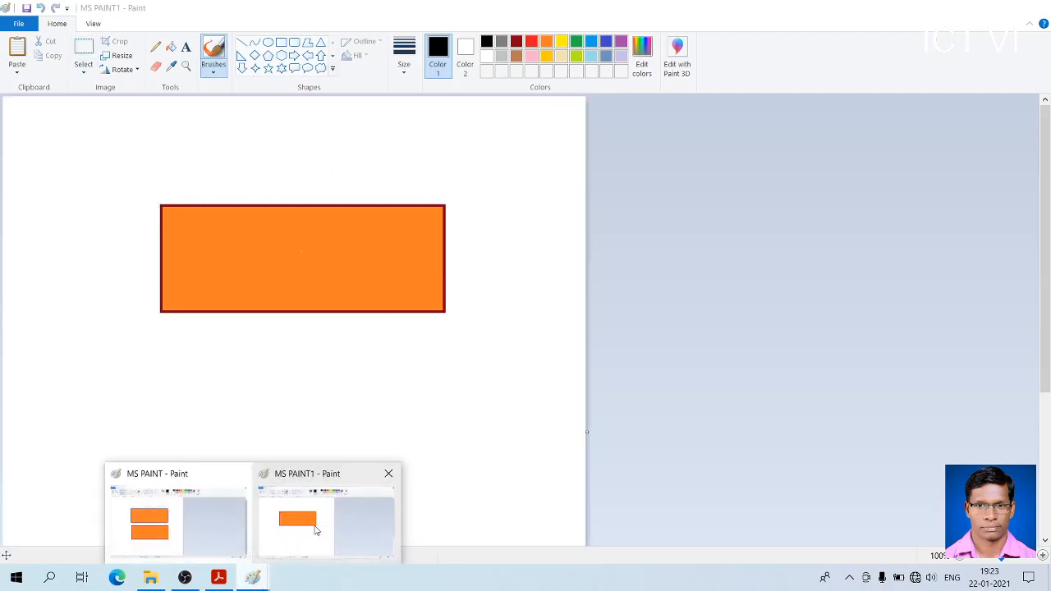
click(309, 530)
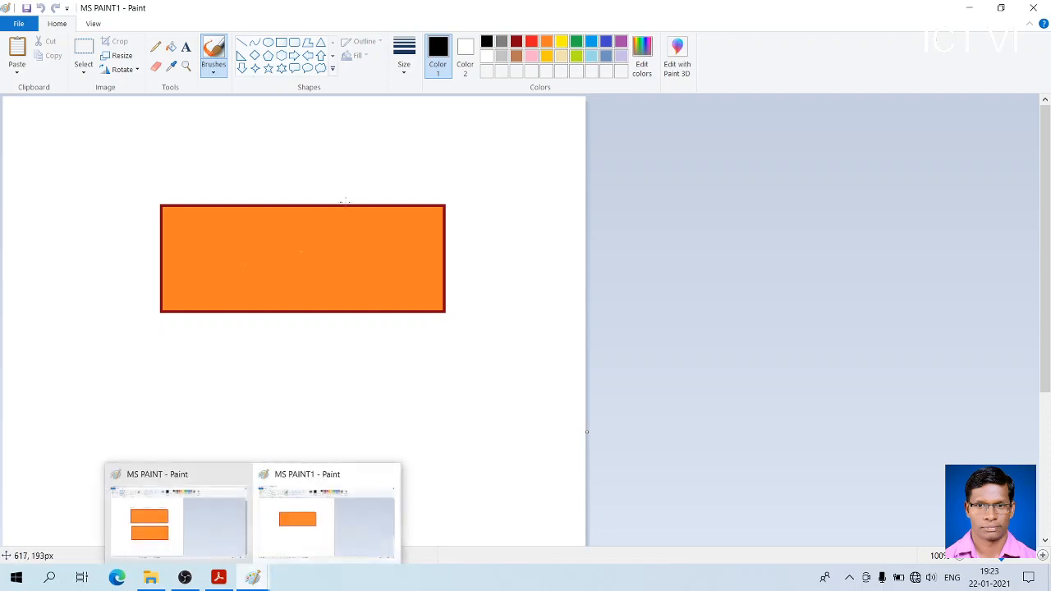
- Draw a black-outlined ellipse about 311 × 146 px below the rectangle and fill it with orange
click(207, 45)
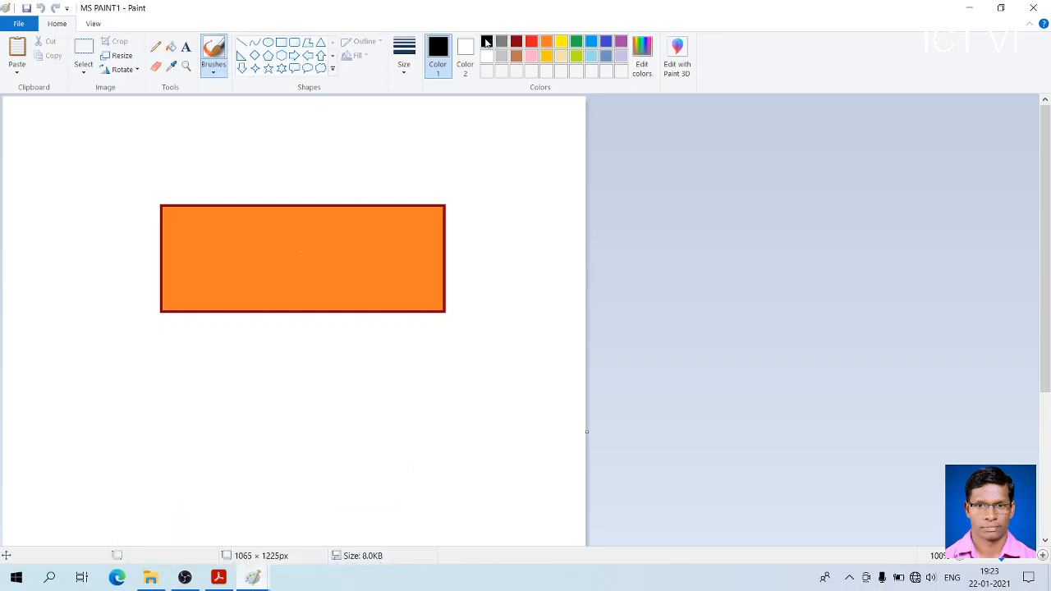
click(256, 42)
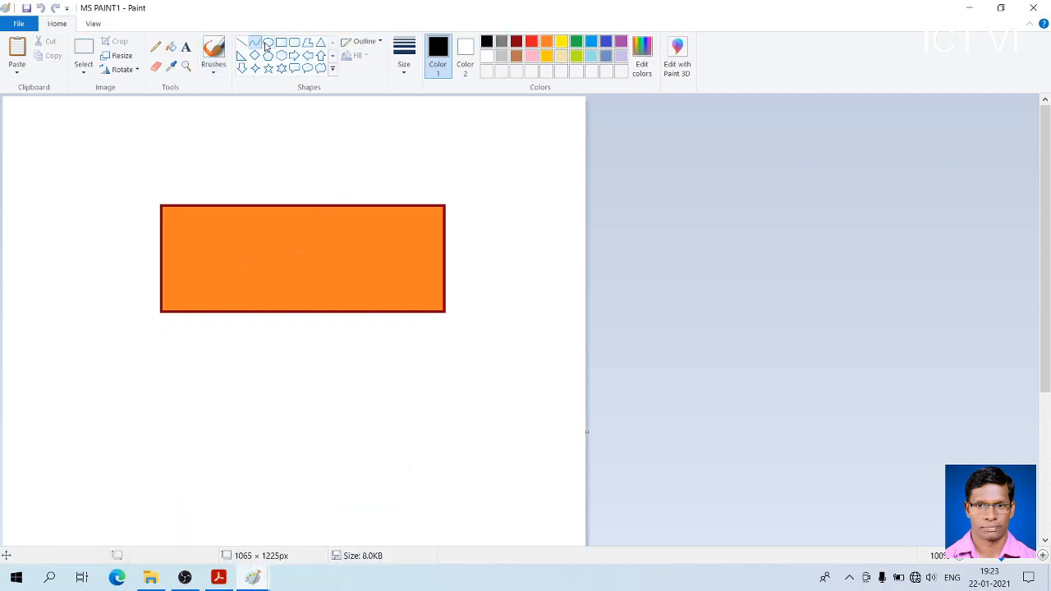
click(267, 45)
drag(215, 367, 385, 445)
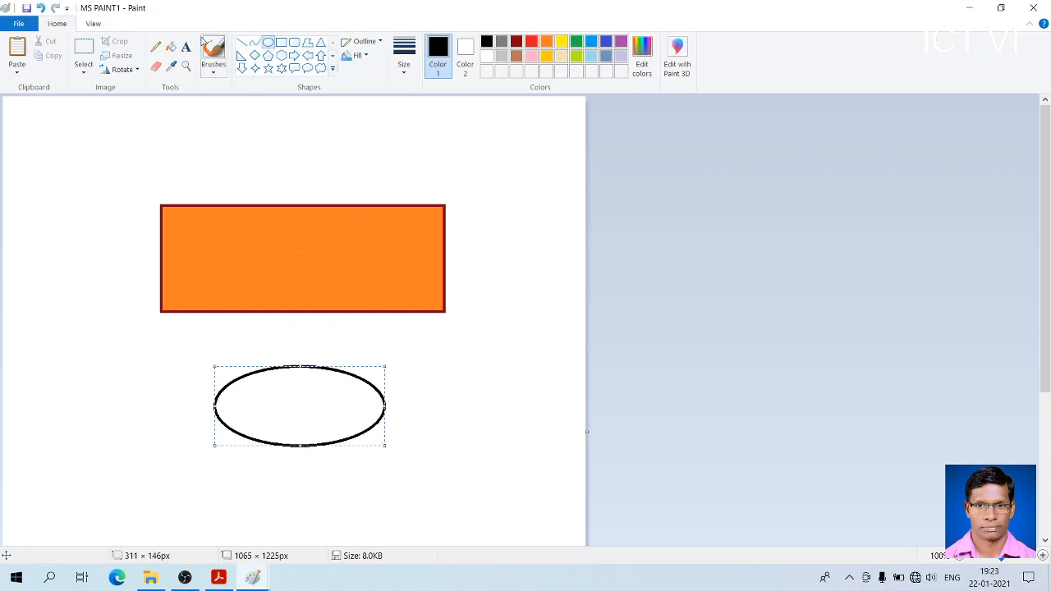
click(171, 47)
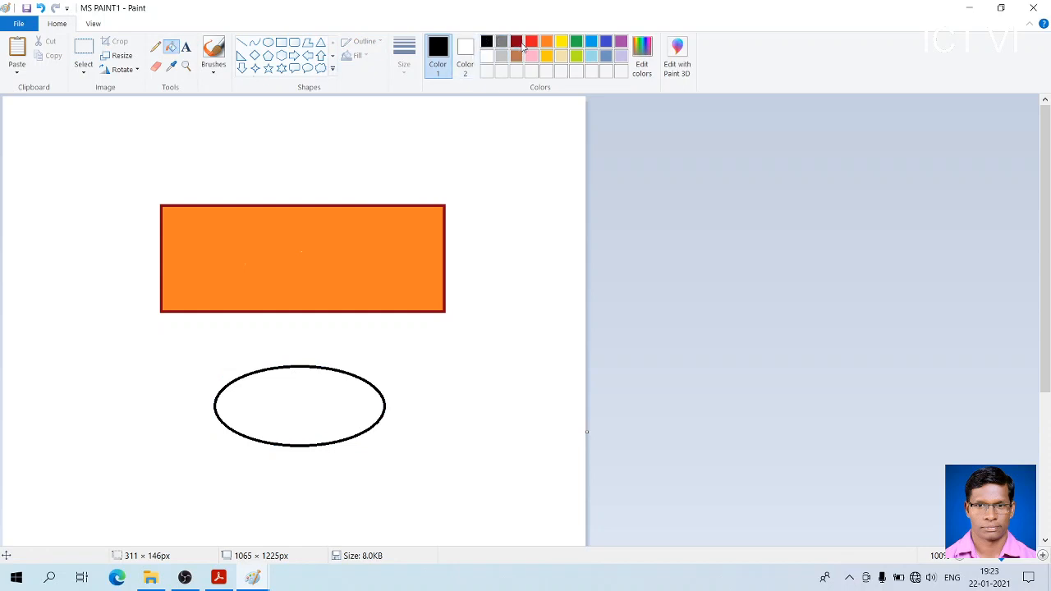
click(546, 42)
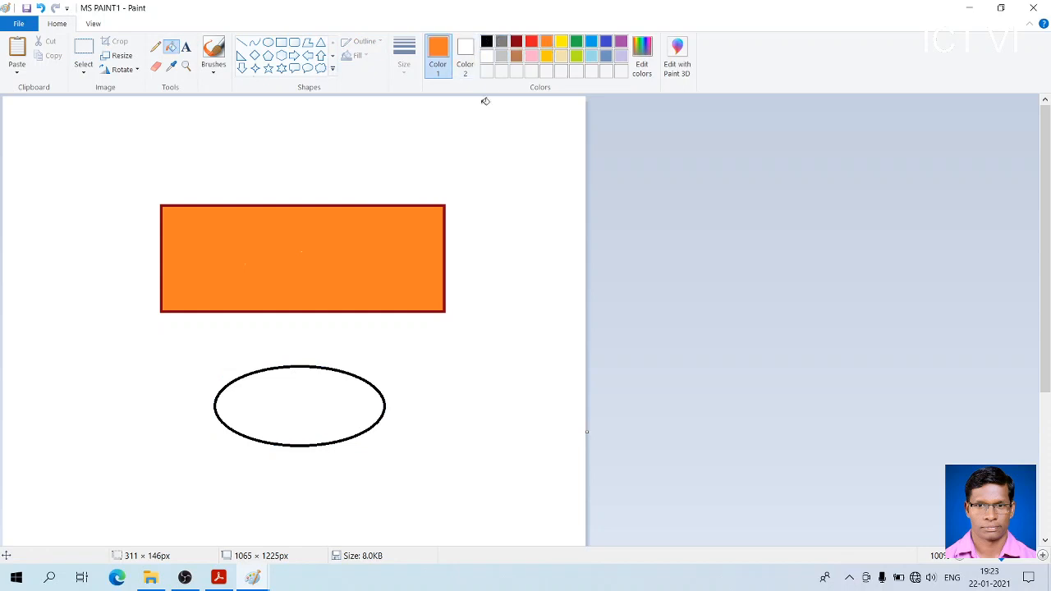
click(300, 390)
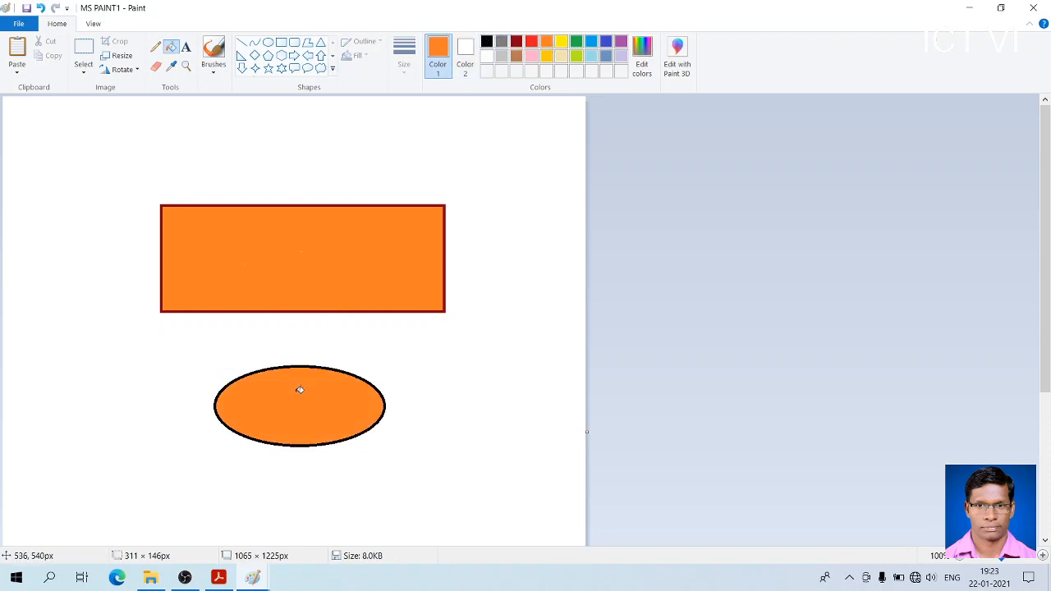
- Refill the ellipse with green and cut it from MS PAINT1 with a selection of about 371 × 196 px
click(575, 42)
click(326, 387)
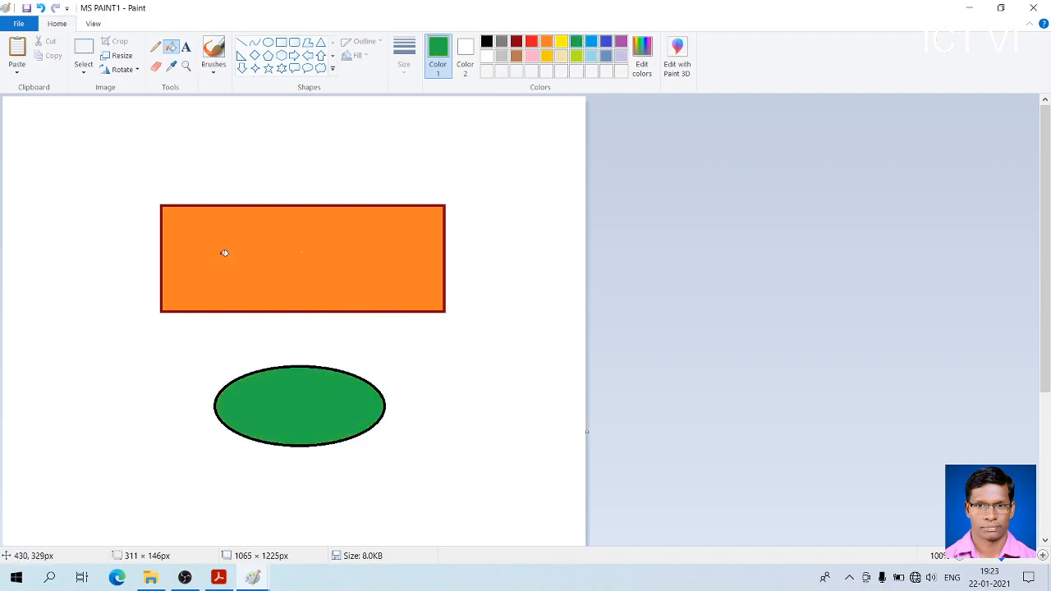
click(86, 51)
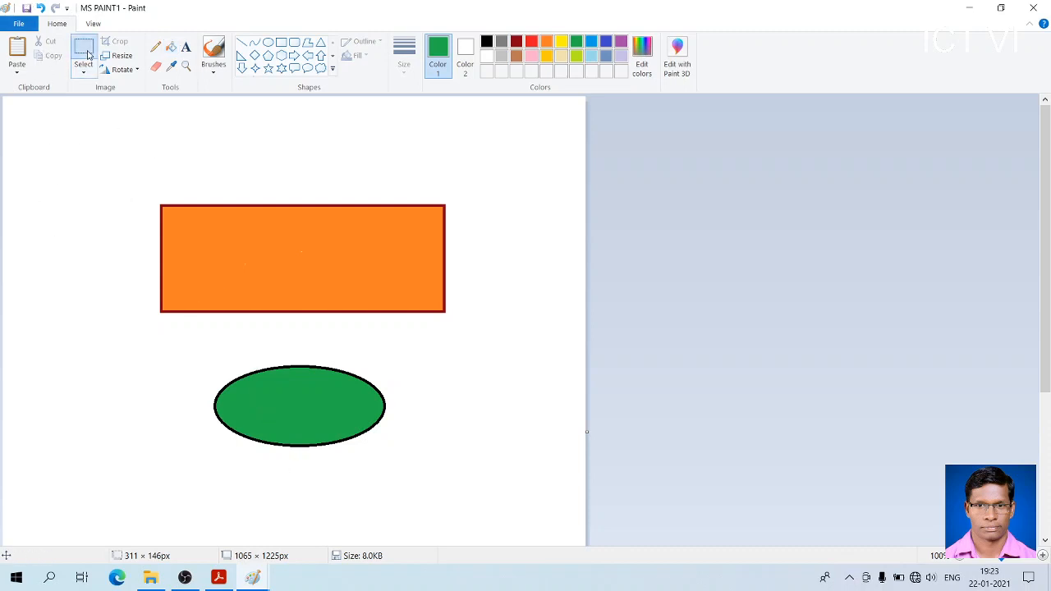
click(88, 54)
drag(208, 363, 410, 470)
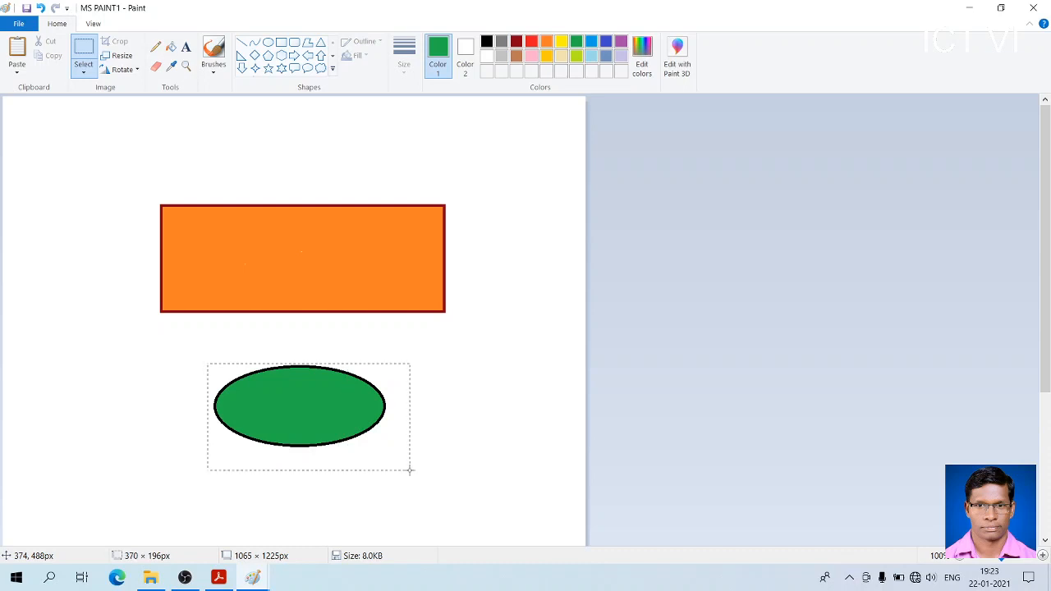
click(47, 41)
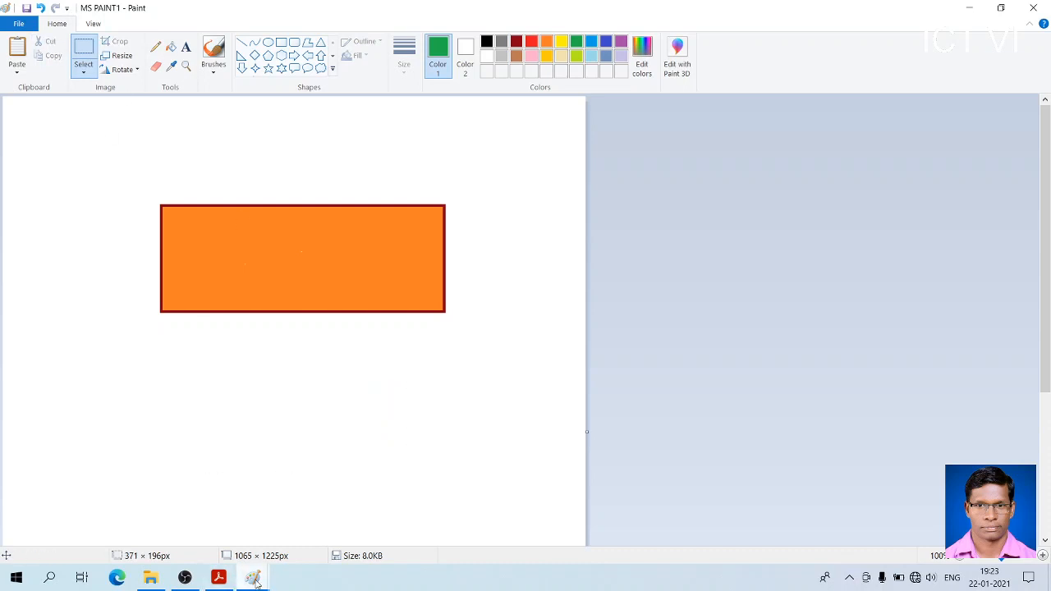
- Switch to the MS PAINT drawing, paste the green ellipse, and place it centrally across the gap between the two orange rectangles
mouse_move(252, 578)
click(176, 529)
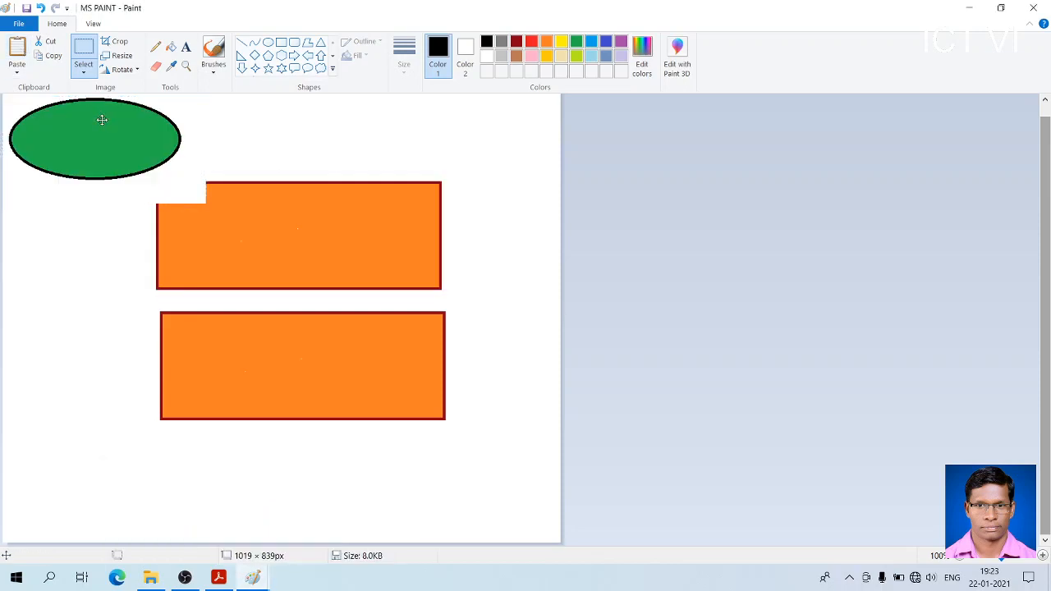
drag(102, 120, 301, 278)
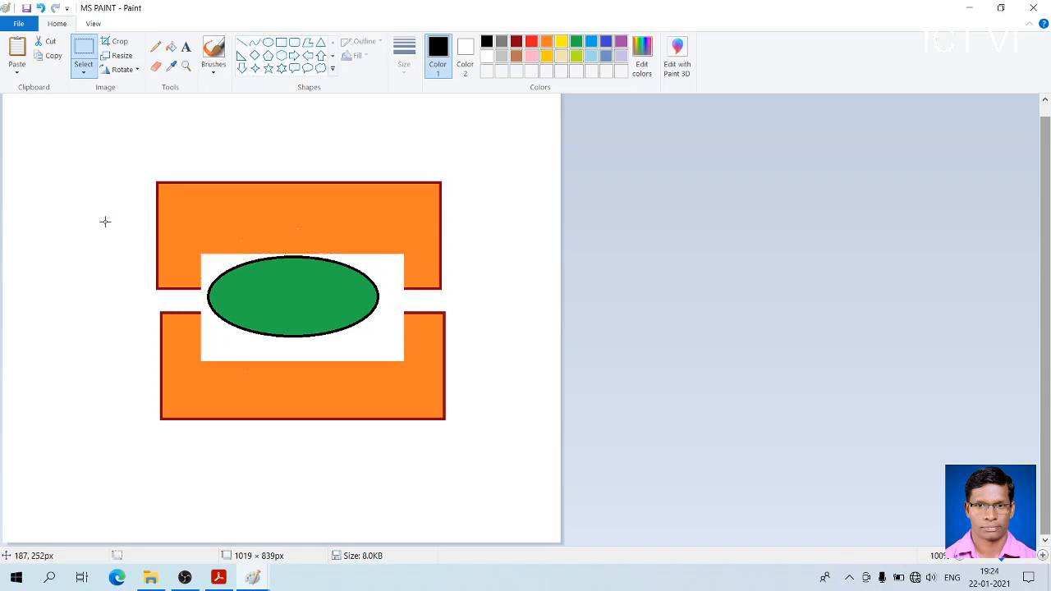
click(105, 221)
- Read section 3.5.2 IMAGE of CLASS VI ICT.pdf in Acrobat Reader and return to the MS PAINT drawing in Paint
click(219, 578)
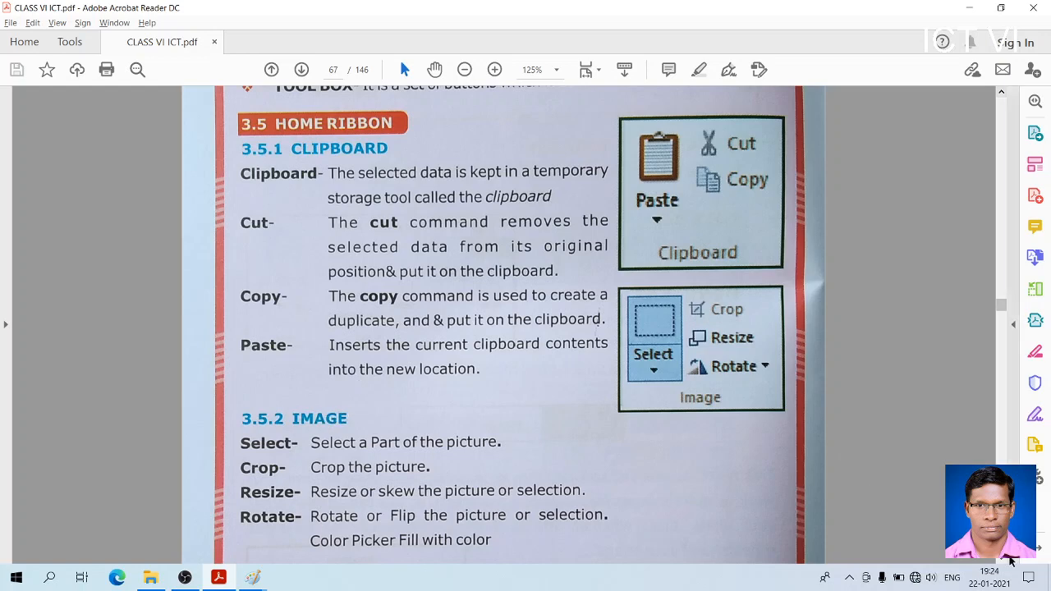
scroll(1006, 561, down, 4)
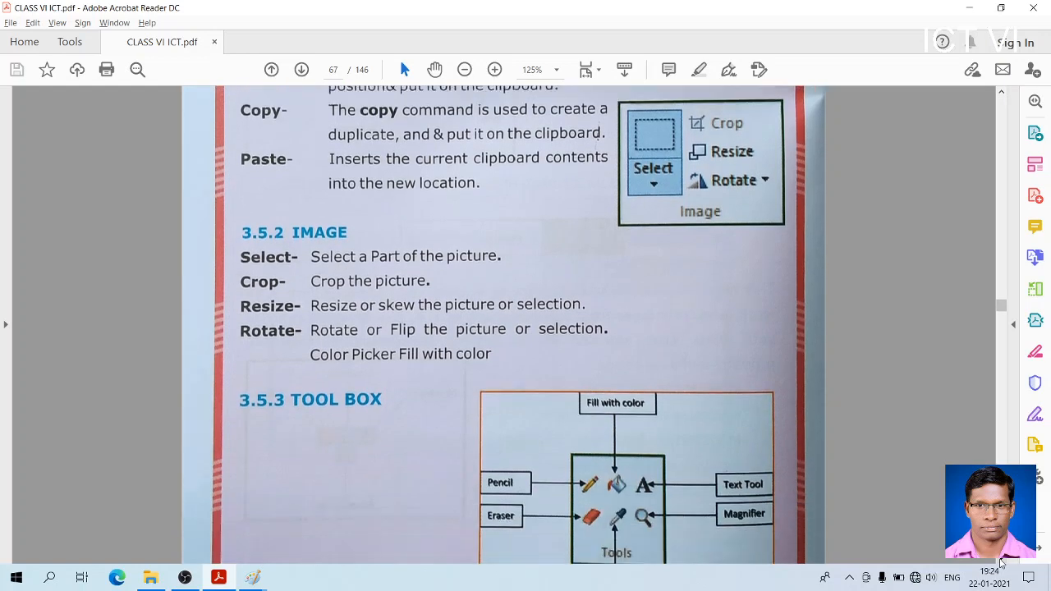
click(1001, 560)
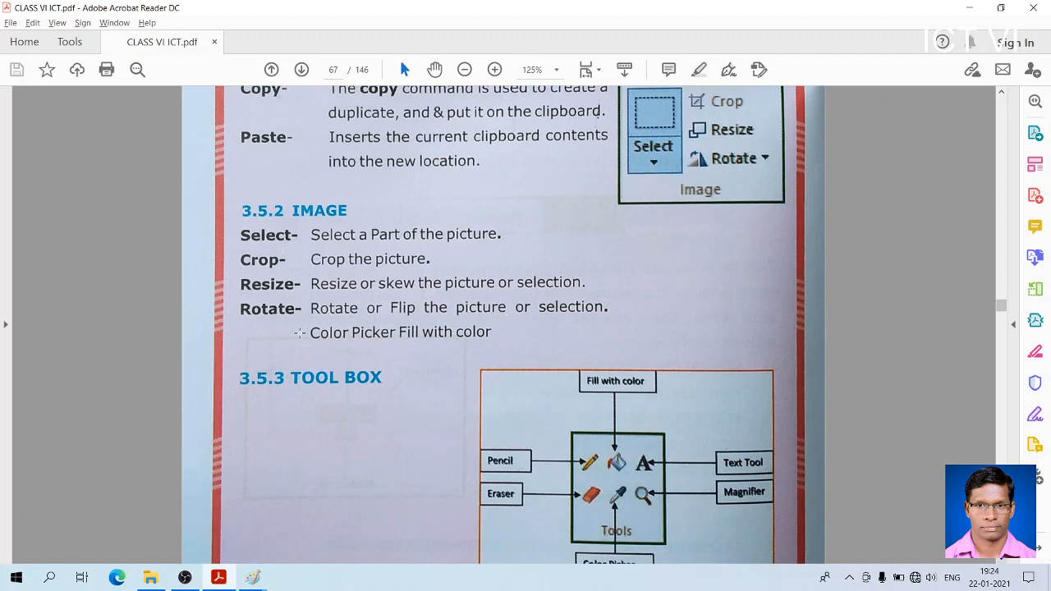
mouse_move(253, 577)
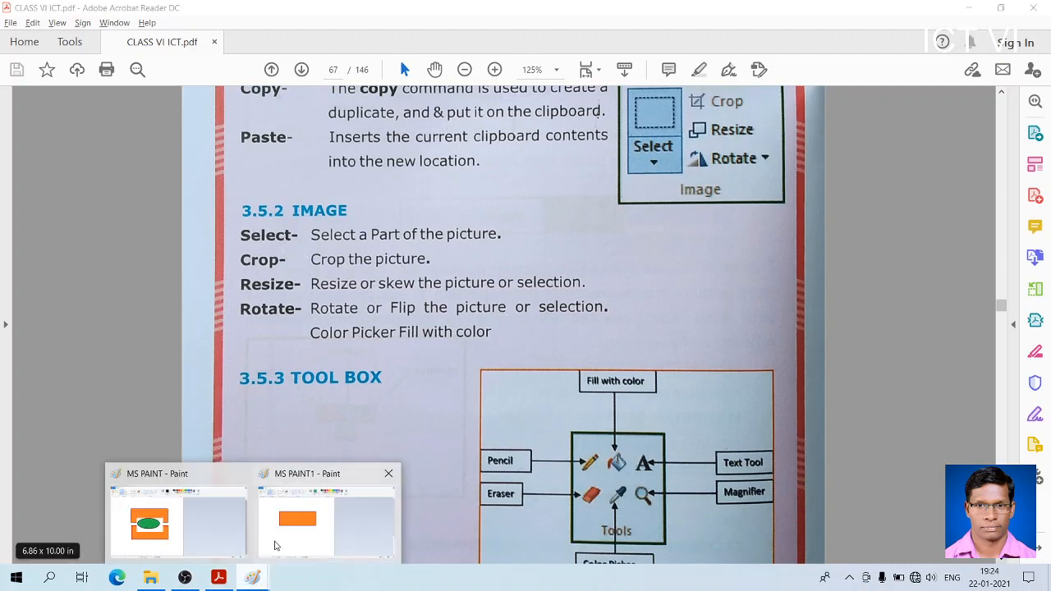
mouse_move(289, 536)
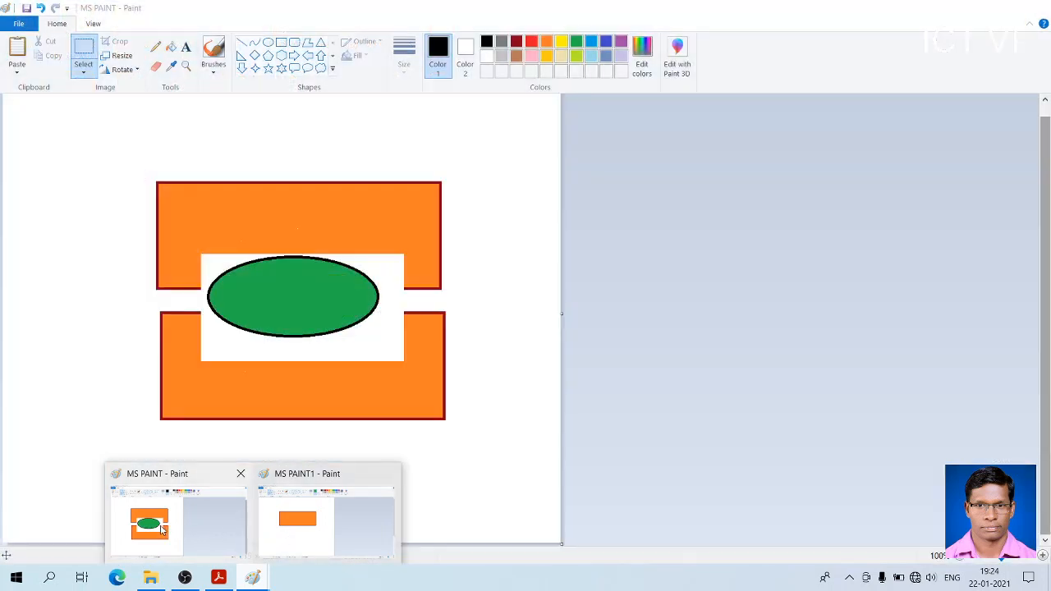
click(163, 529)
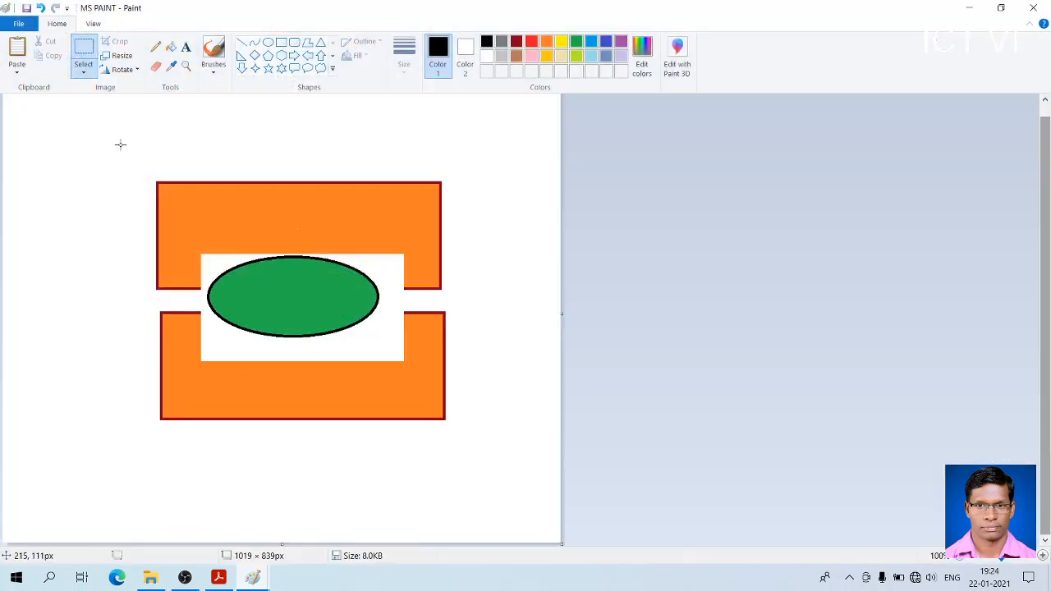
- Nudge a selection of about 379 × 220 px around the green ellipse, crop the drawing to it, and undo the crop
click(87, 47)
drag(199, 247, 405, 366)
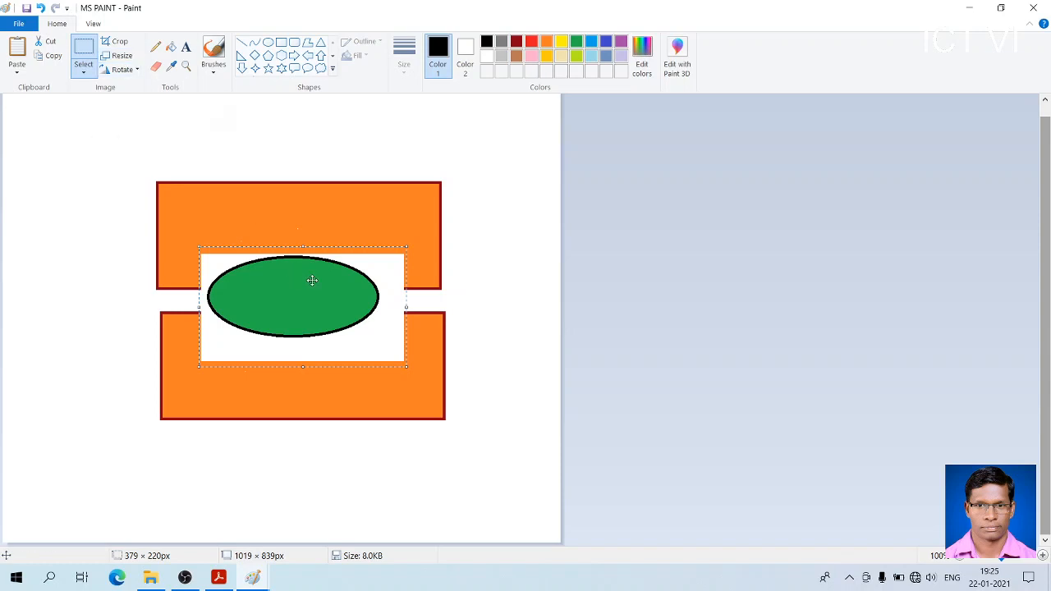
mouse_move(312, 282)
mouse_down()
mouse_move(313, 145)
mouse_move(314, 282)
mouse_up()
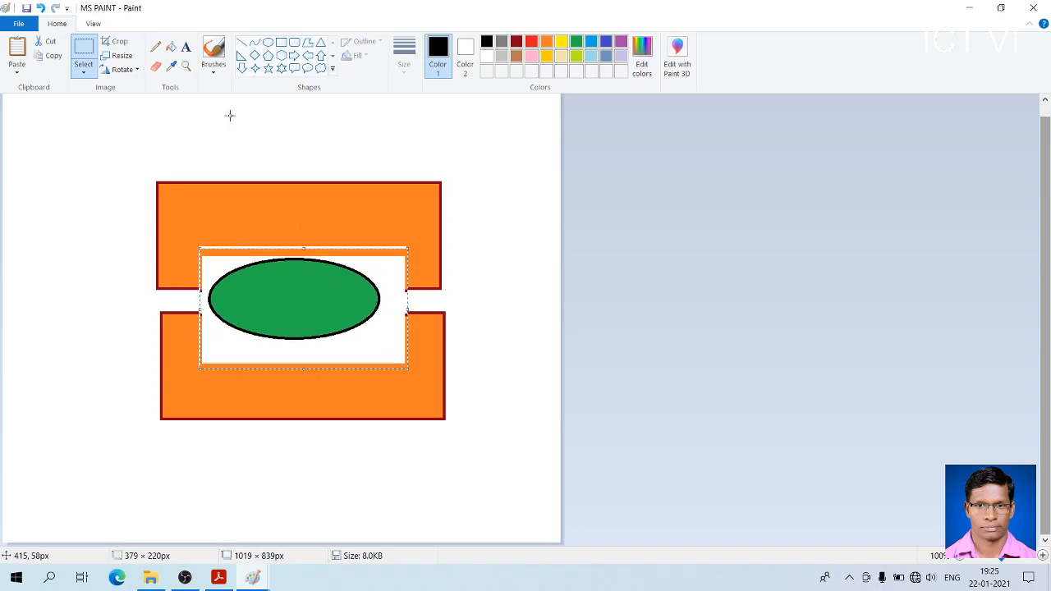
click(118, 42)
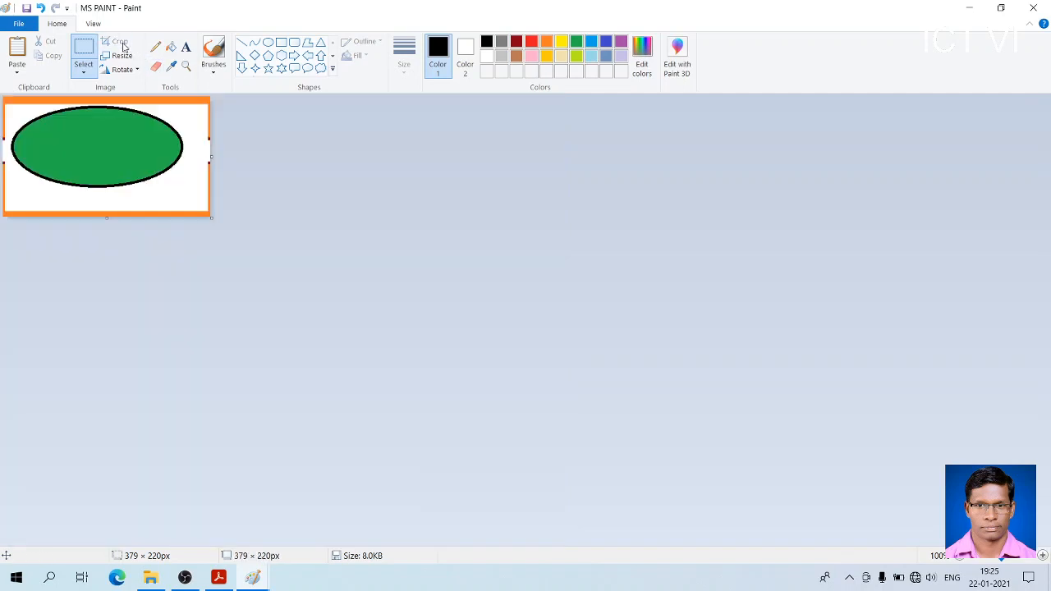
click(40, 7)
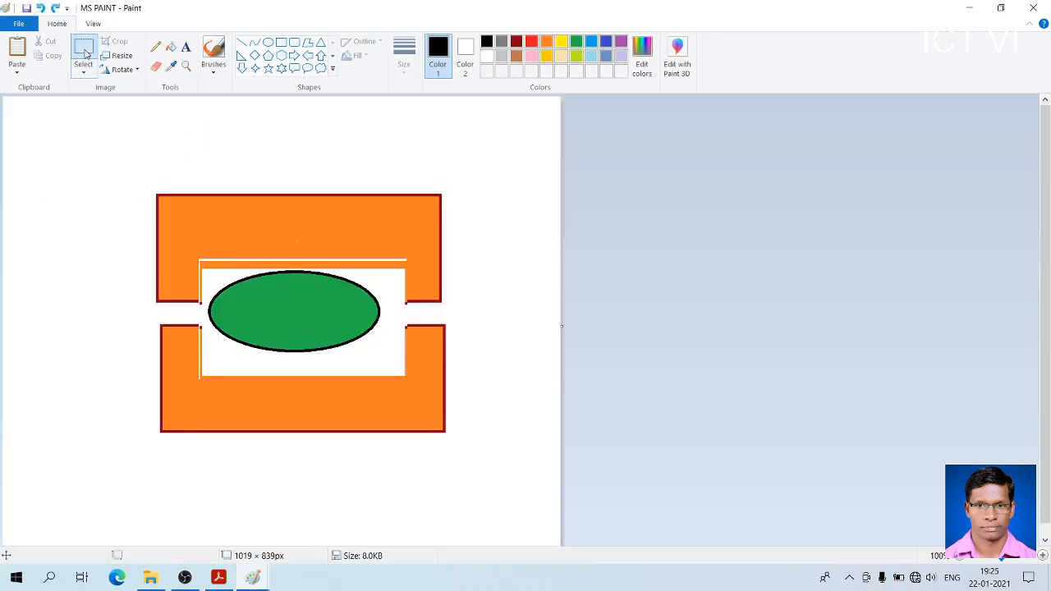
- Crop the drawing to a selection of about 379 × 490 px spanning both rectangles, then undo, redo and again undo the crop
click(86, 54)
drag(191, 189, 398, 456)
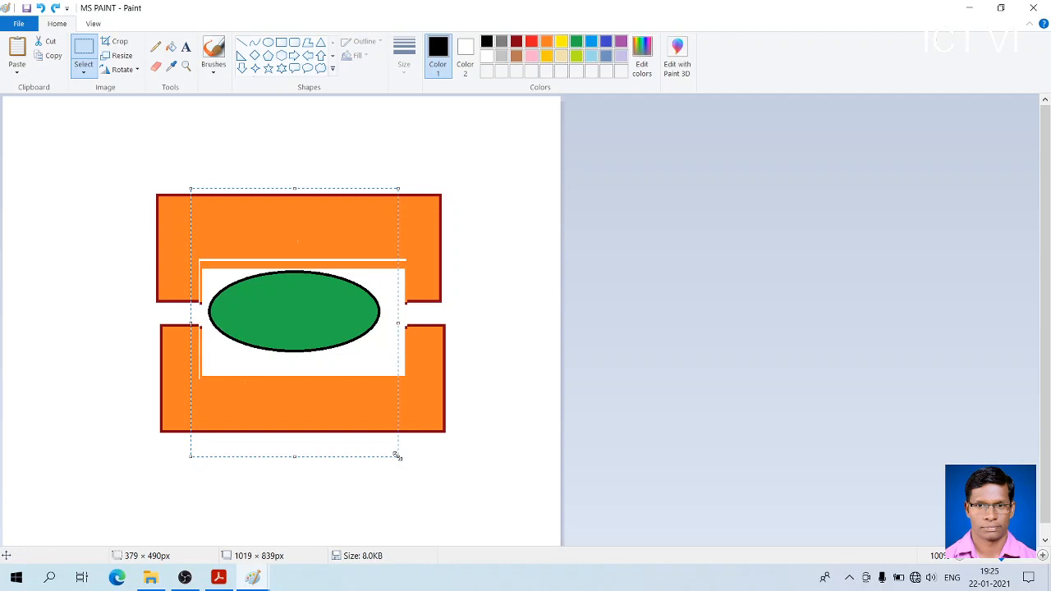
click(119, 42)
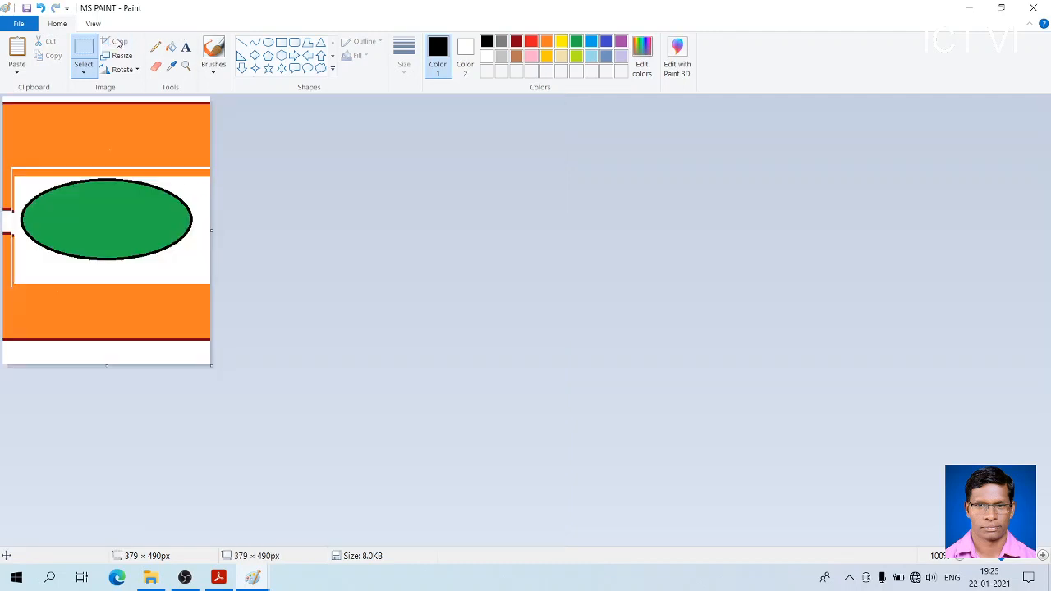
click(41, 8)
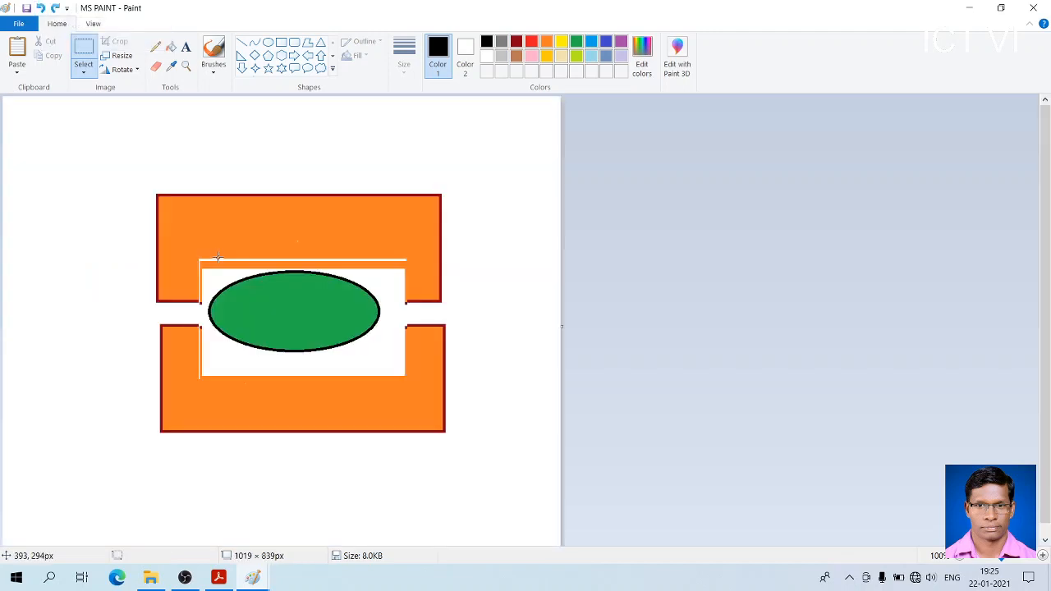
click(55, 9)
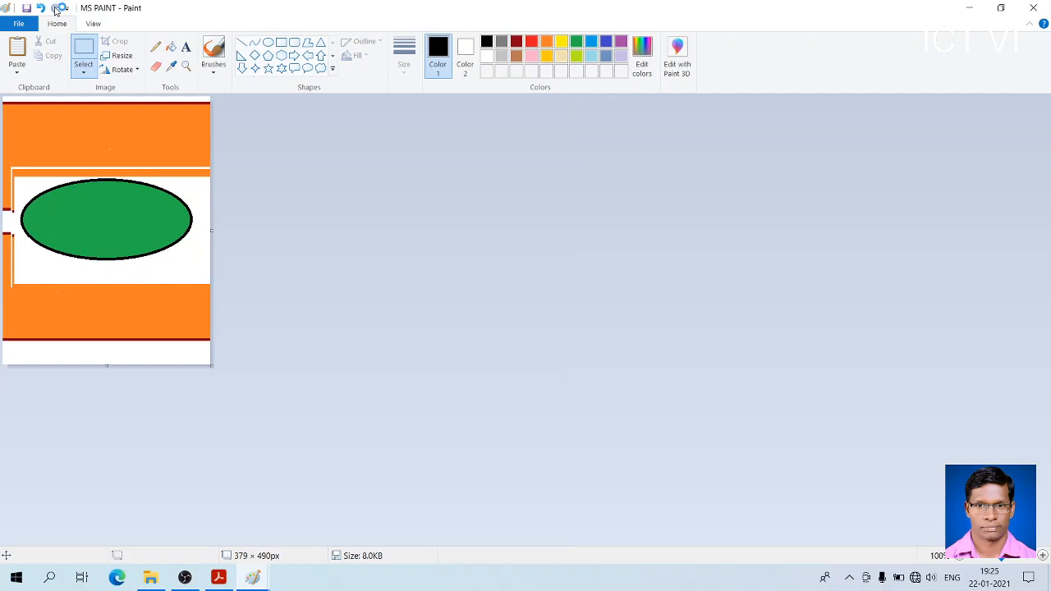
click(39, 8)
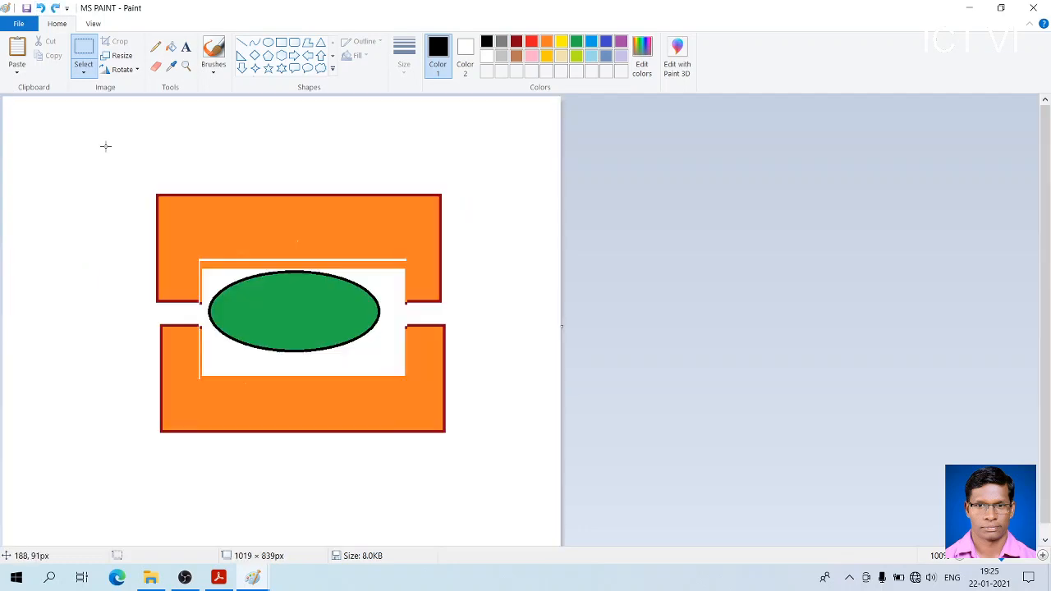
- Resize the drawing to 50 percent horizontally and vertically with the aspect ratio maintained, and undo the resize
click(117, 58)
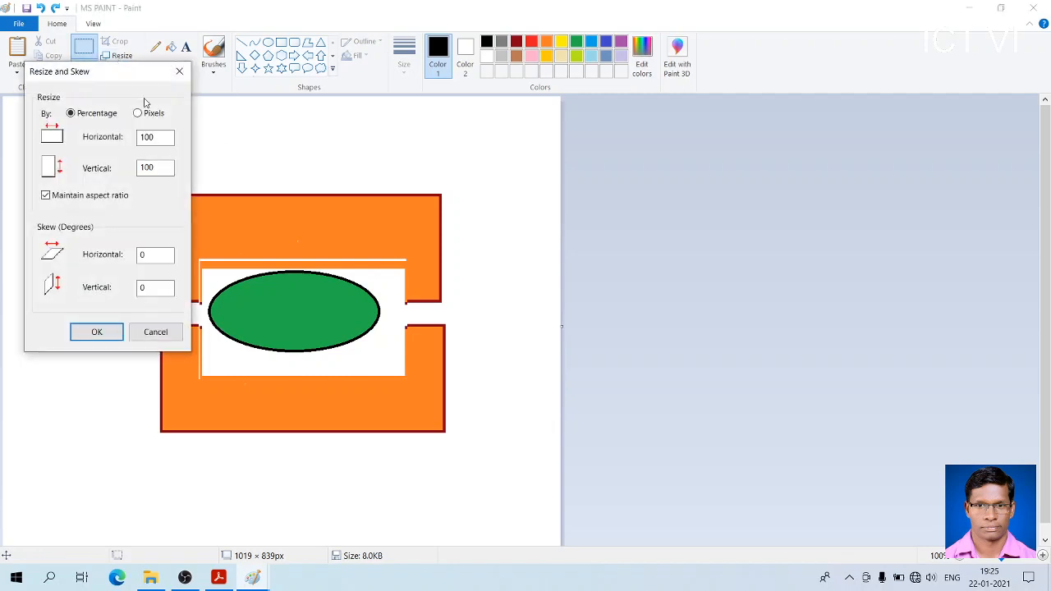
drag(163, 137, 118, 141)
text(50)
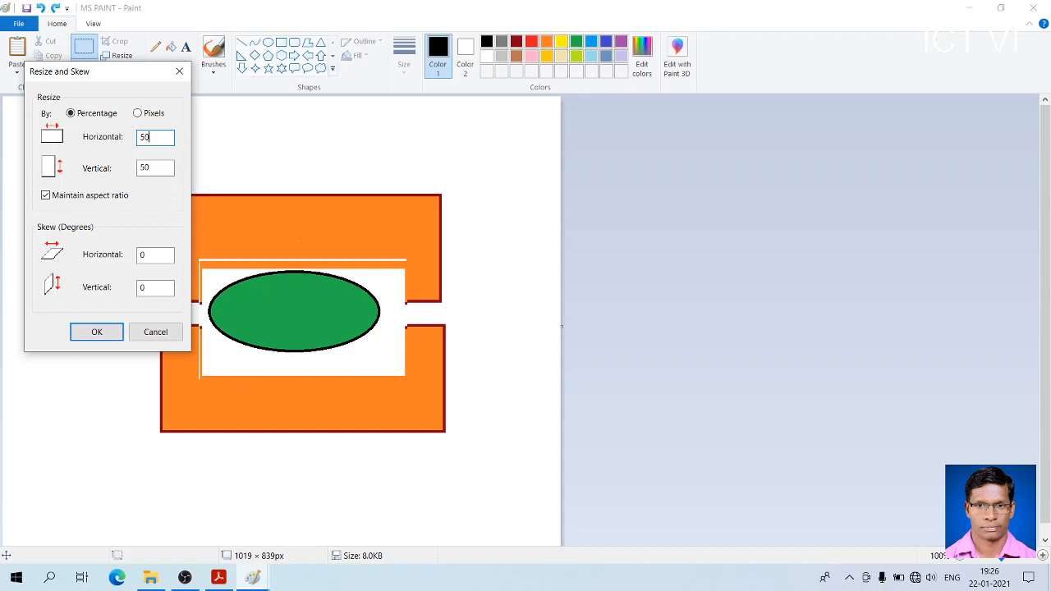
click(95, 332)
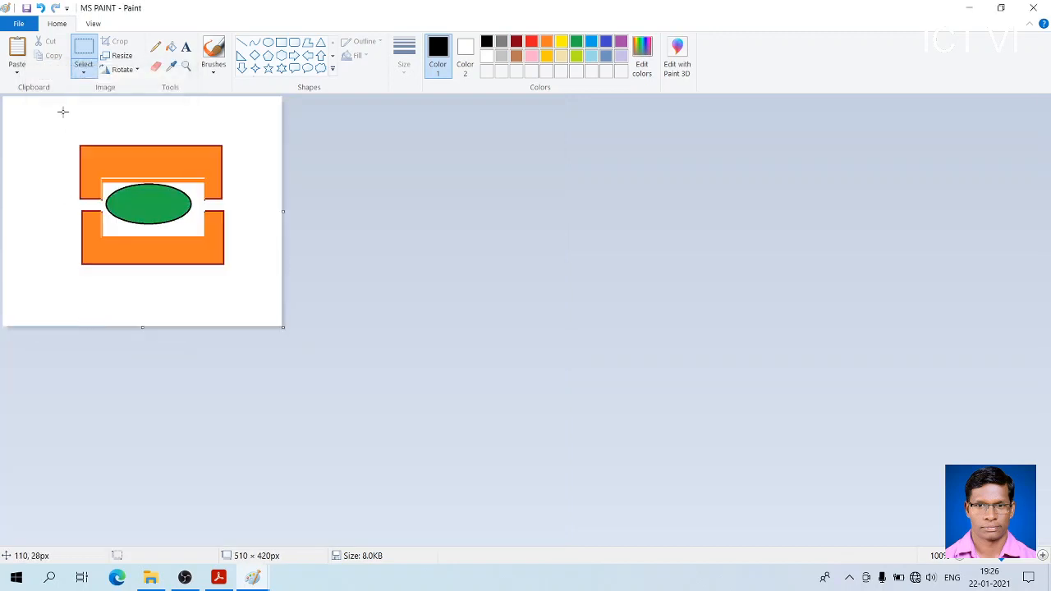
click(39, 10)
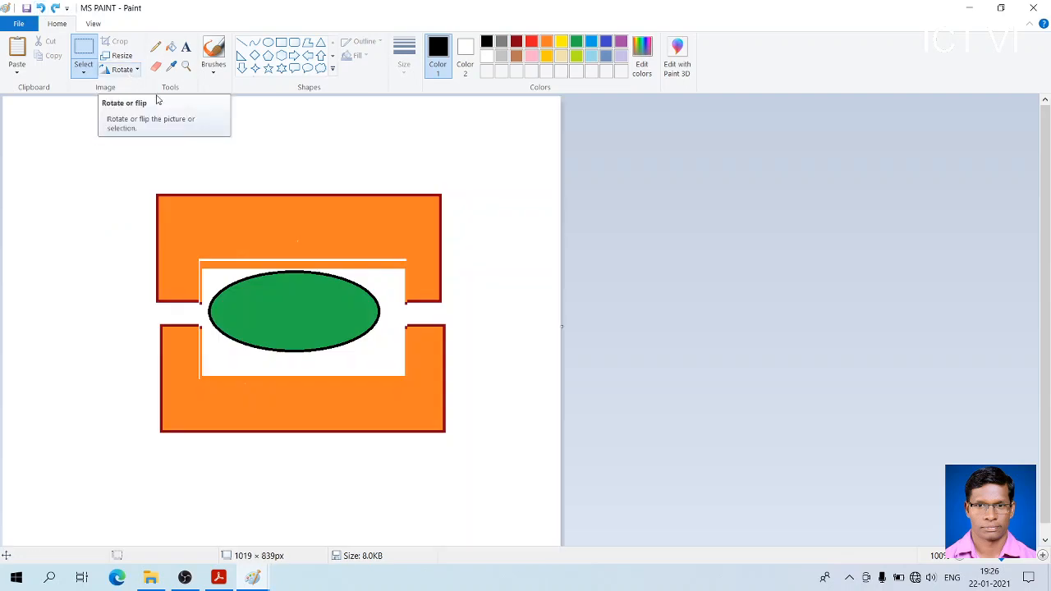
- Rotate the whole drawing right by 90° and rotate it back left by 90°
click(121, 69)
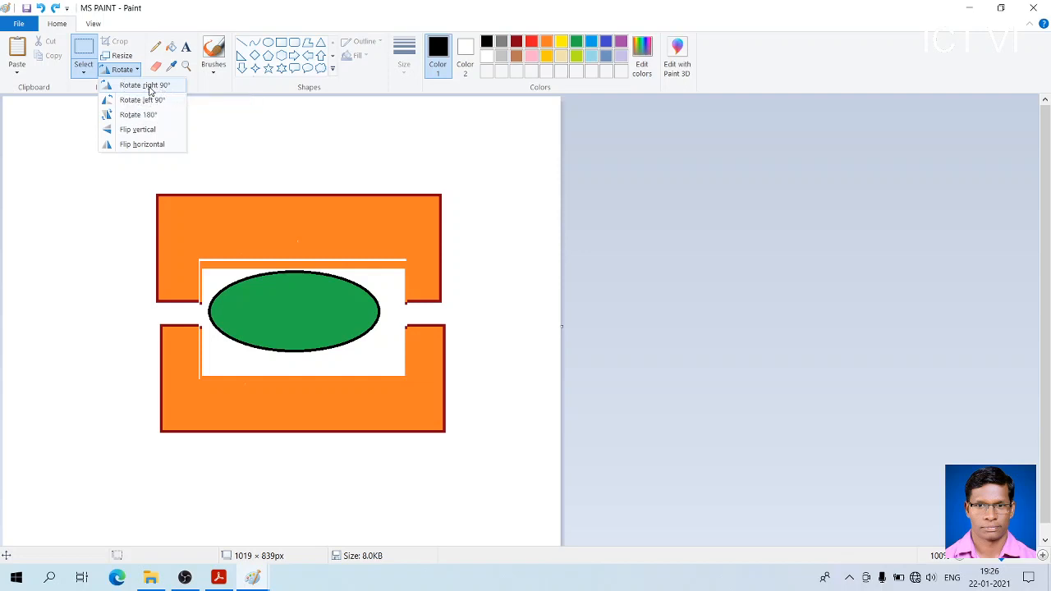
click(149, 91)
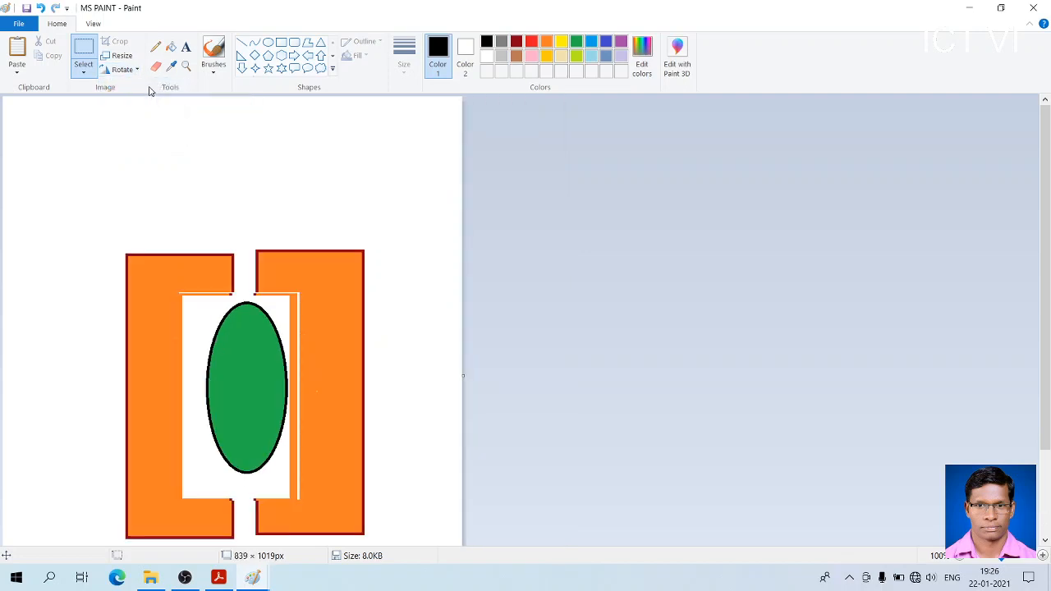
click(134, 72)
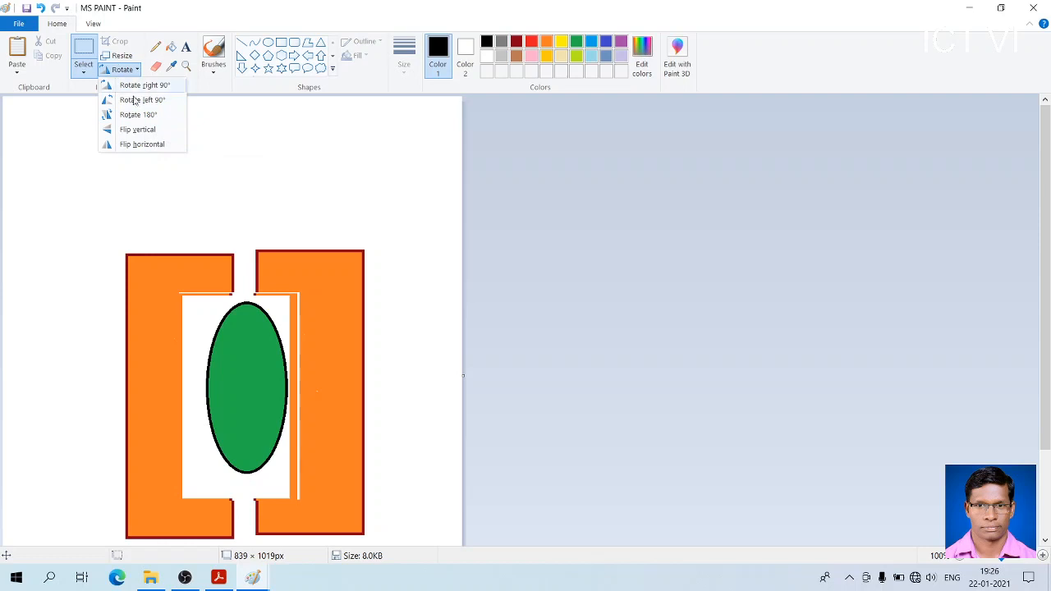
click(137, 101)
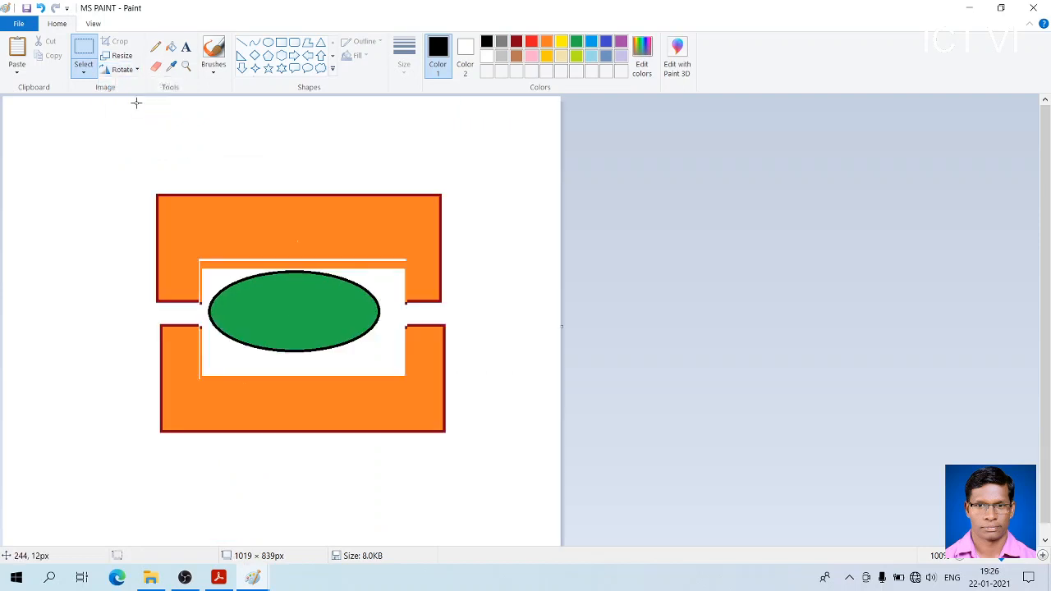
- Rotate the whole drawing by 180° and flip it vertically and horizontally
click(131, 71)
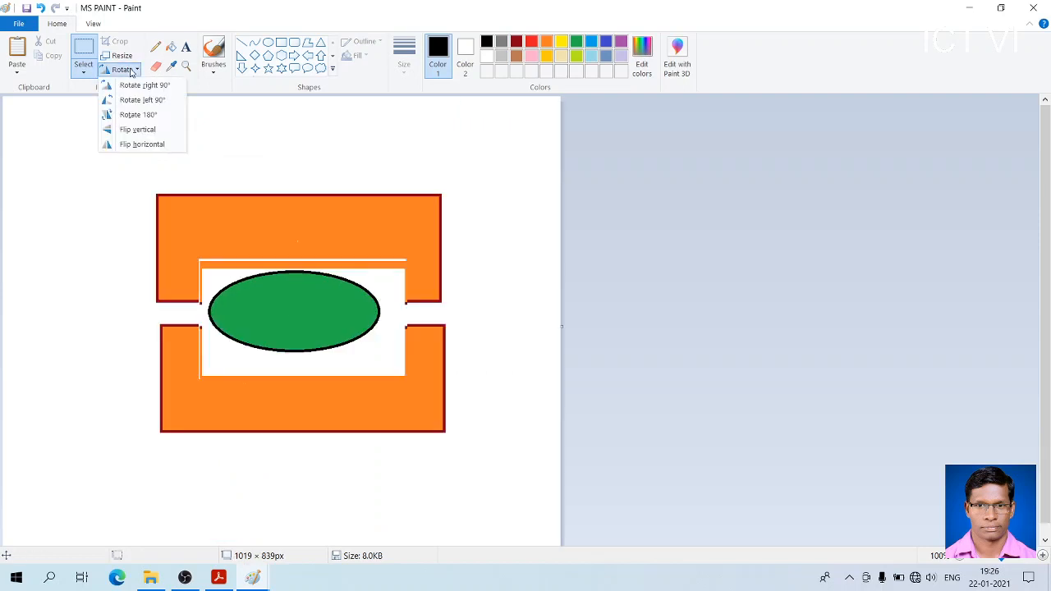
click(133, 115)
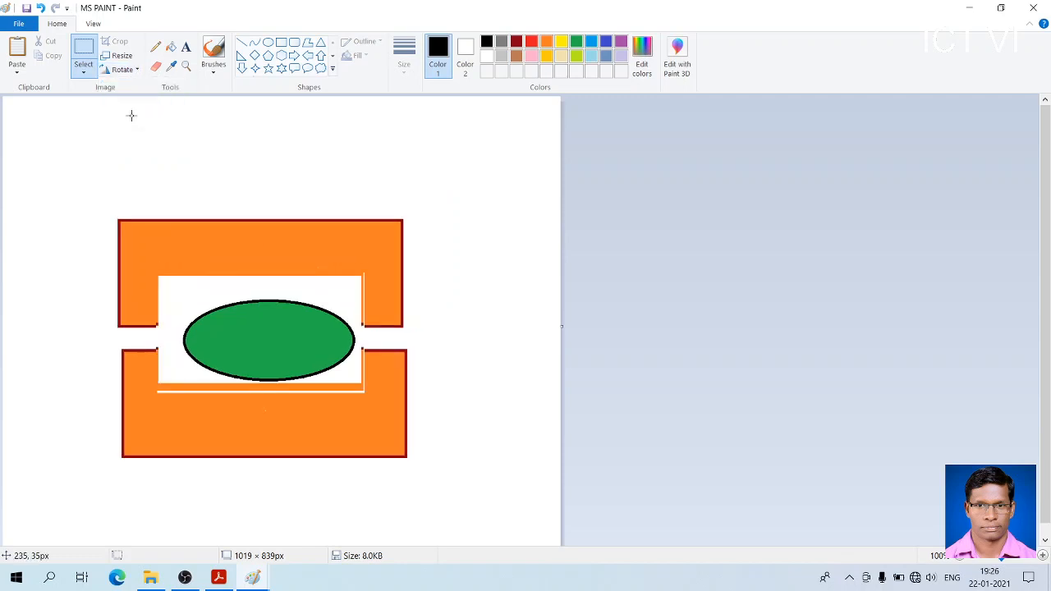
click(127, 74)
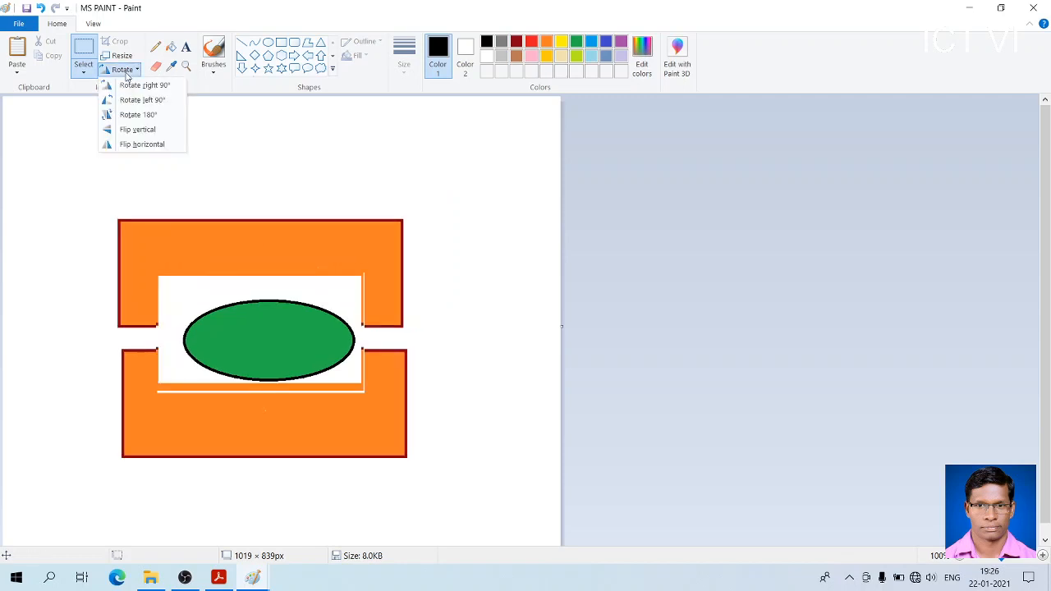
click(129, 129)
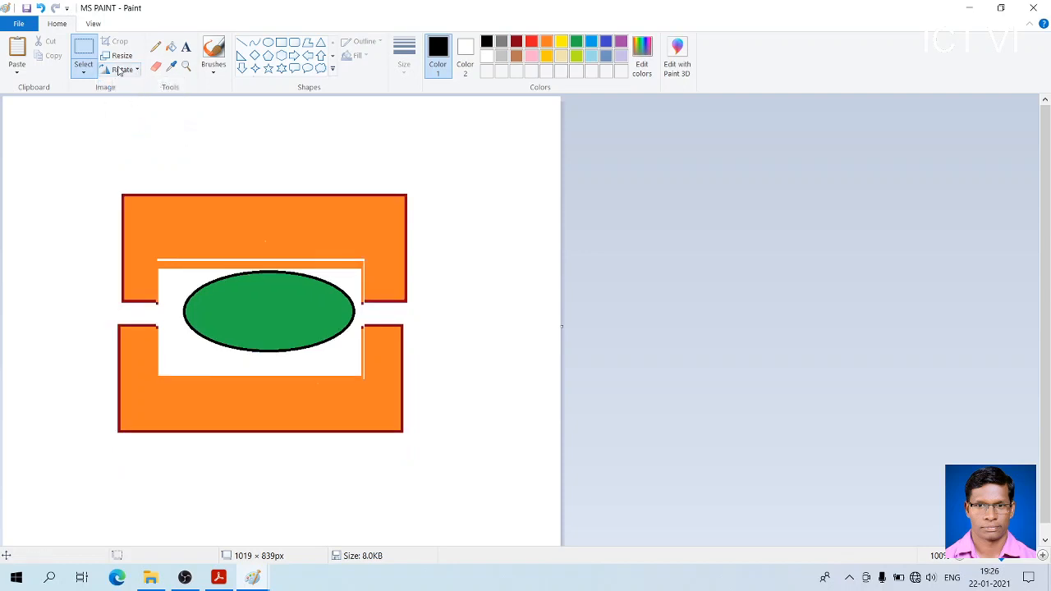
click(121, 70)
click(129, 144)
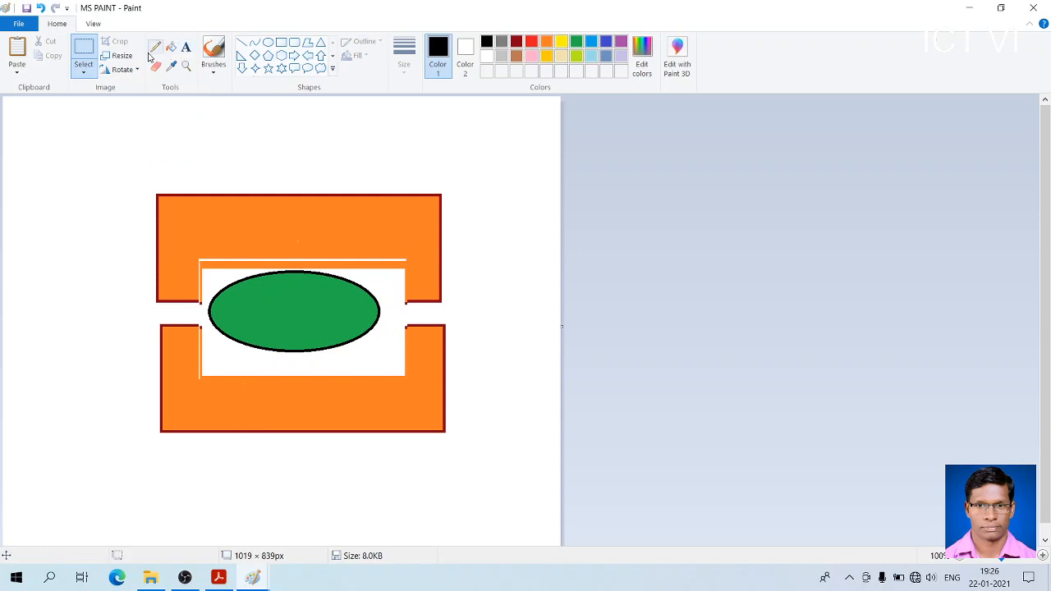
- Draw a tall black rectangle outline about 70 × 391 px beside the orange shapes and rotate it right by 90°
click(281, 41)
mouse_move(61, 211)
mouse_down()
mouse_move(80, 383)
mouse_move(101, 425)
mouse_up()
click(122, 70)
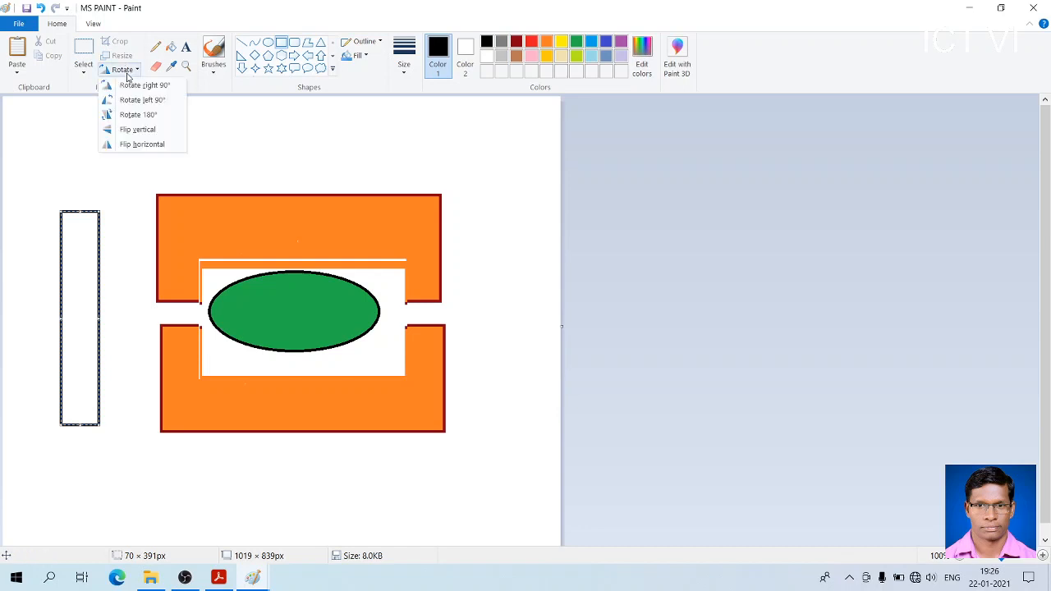
click(136, 87)
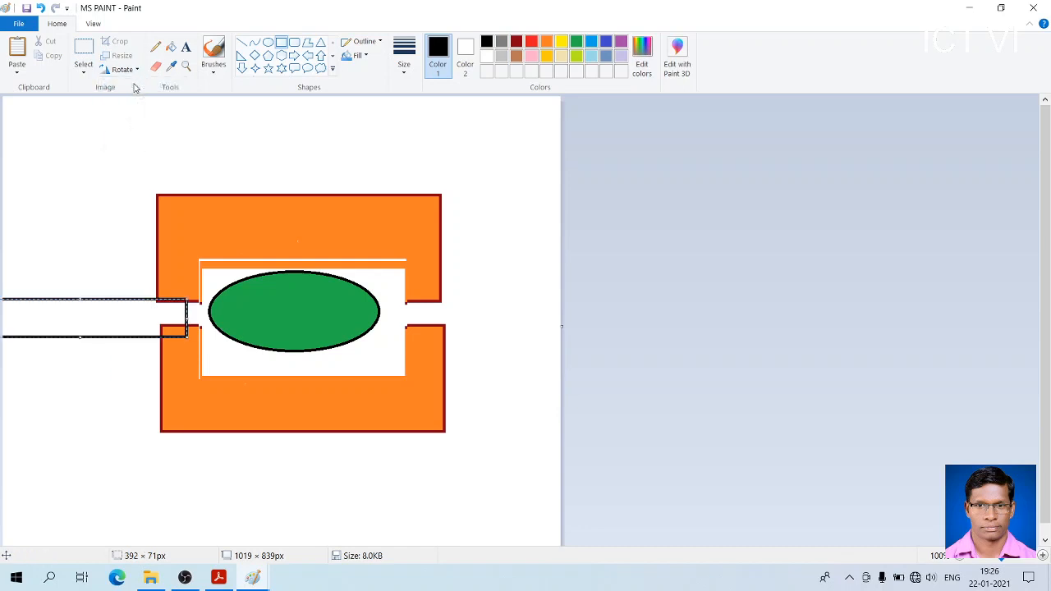
- Rotate the newly drawn rectangle left by 90° and turn it by 180°
click(137, 72)
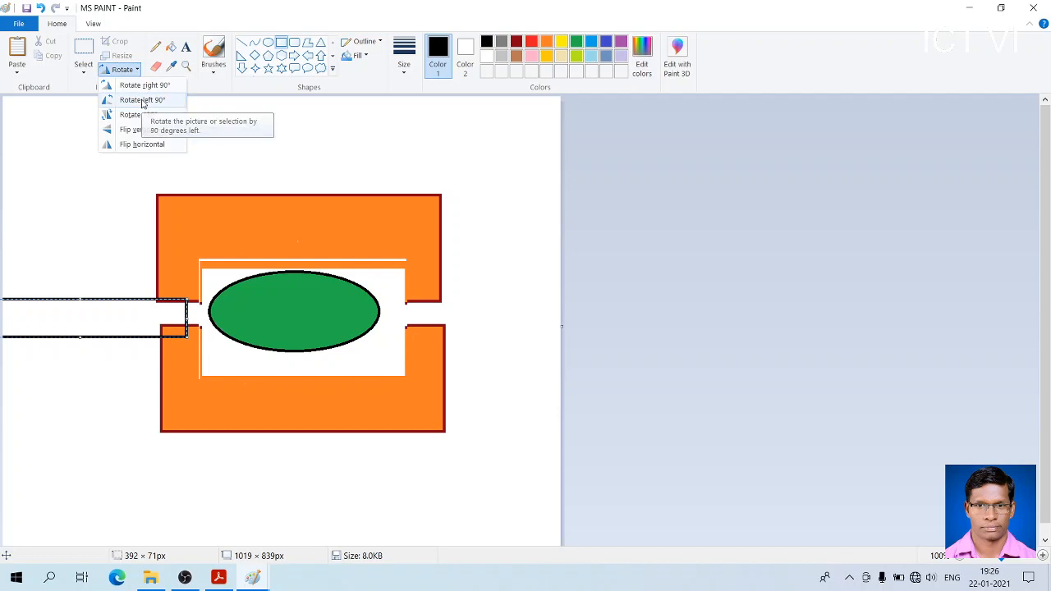
click(141, 101)
click(137, 70)
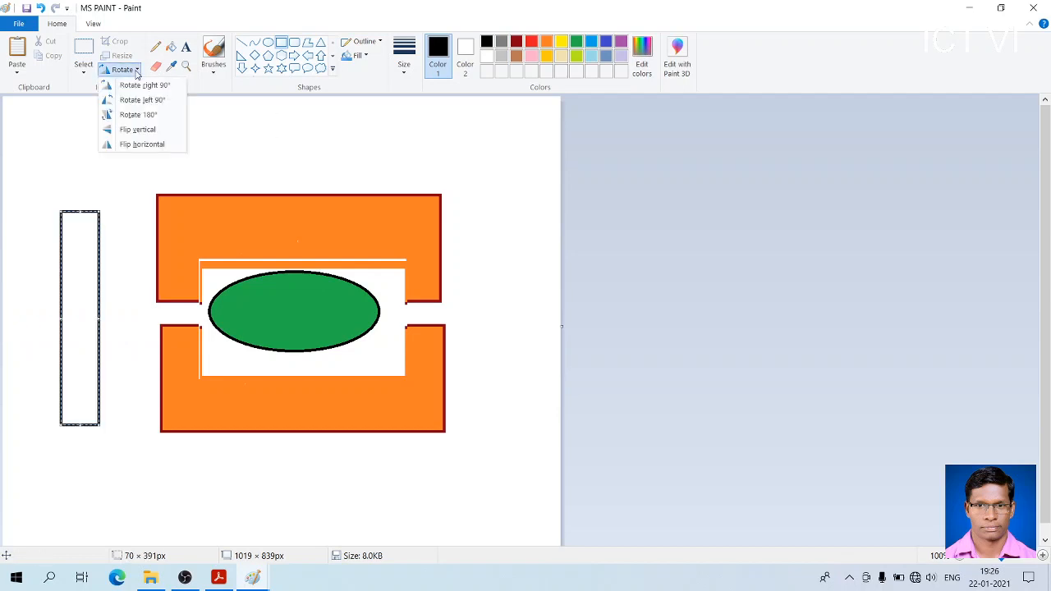
click(141, 116)
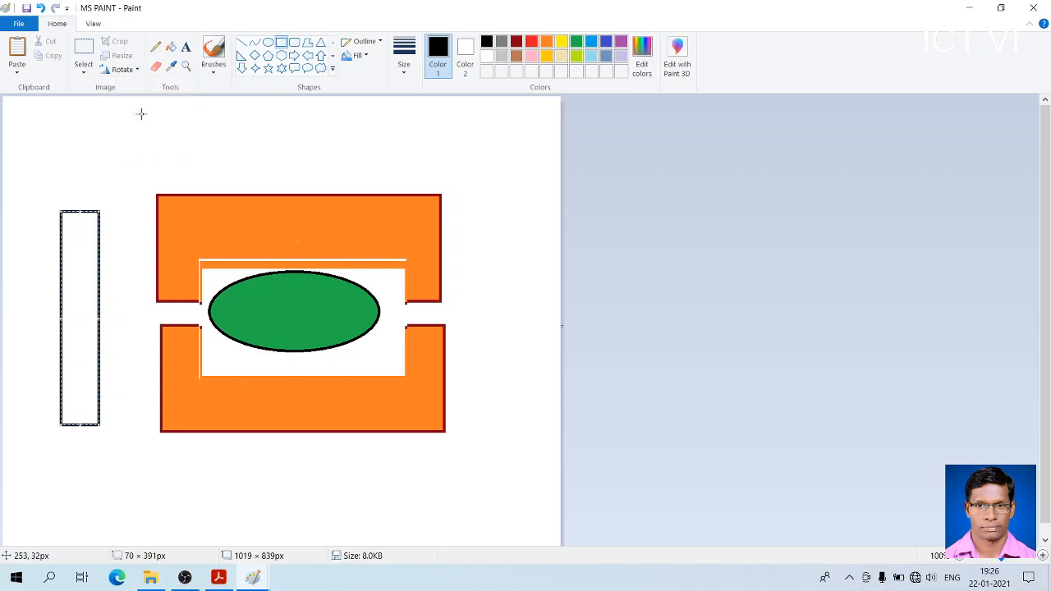
- Flip the tall rectangle vertically and horizontally, and rotate it right by 90° again
click(137, 70)
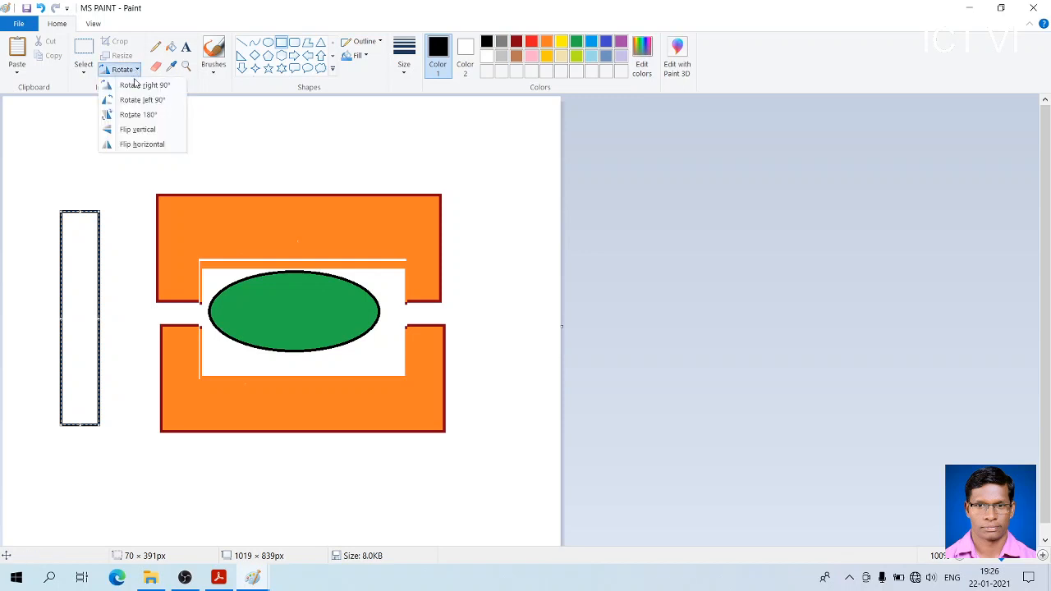
click(141, 130)
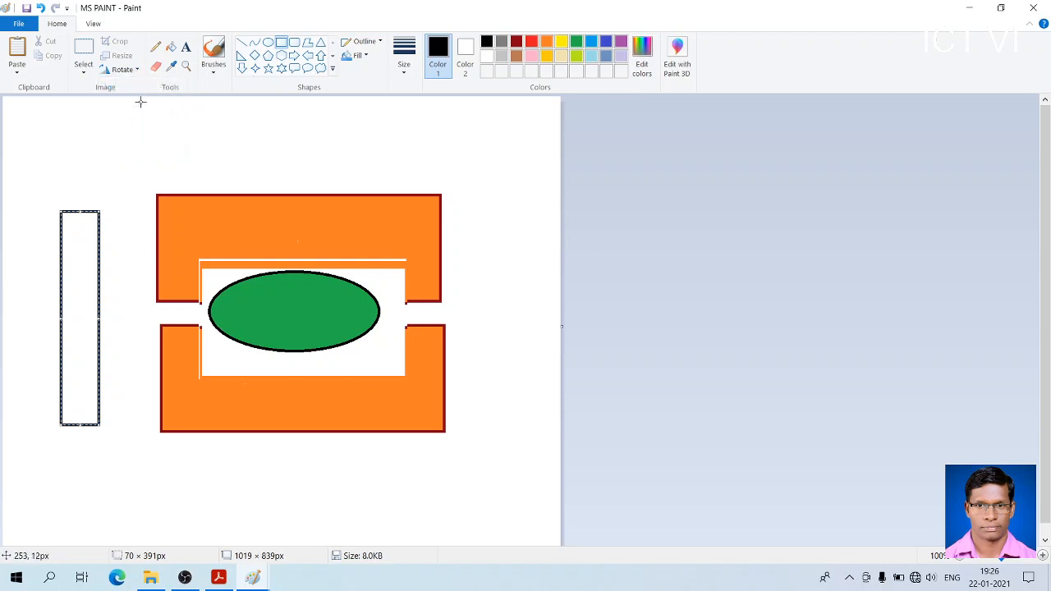
click(127, 72)
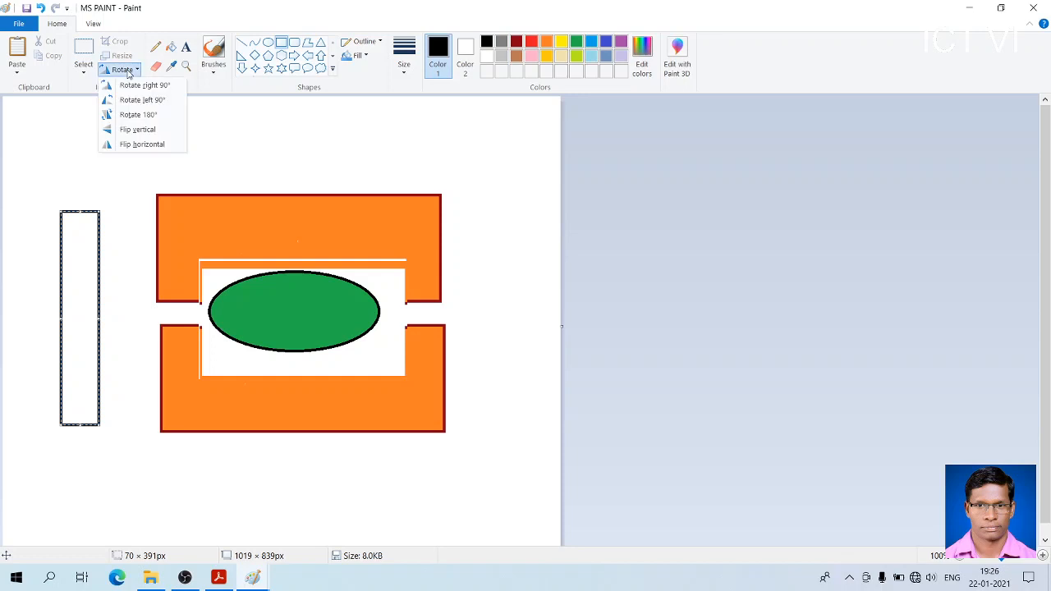
click(136, 144)
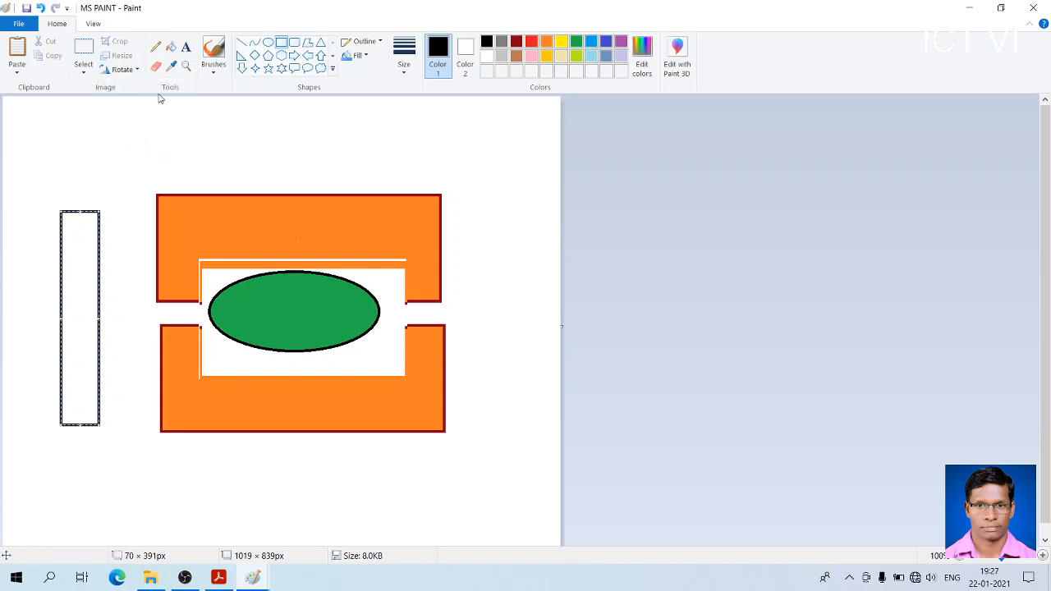
click(124, 71)
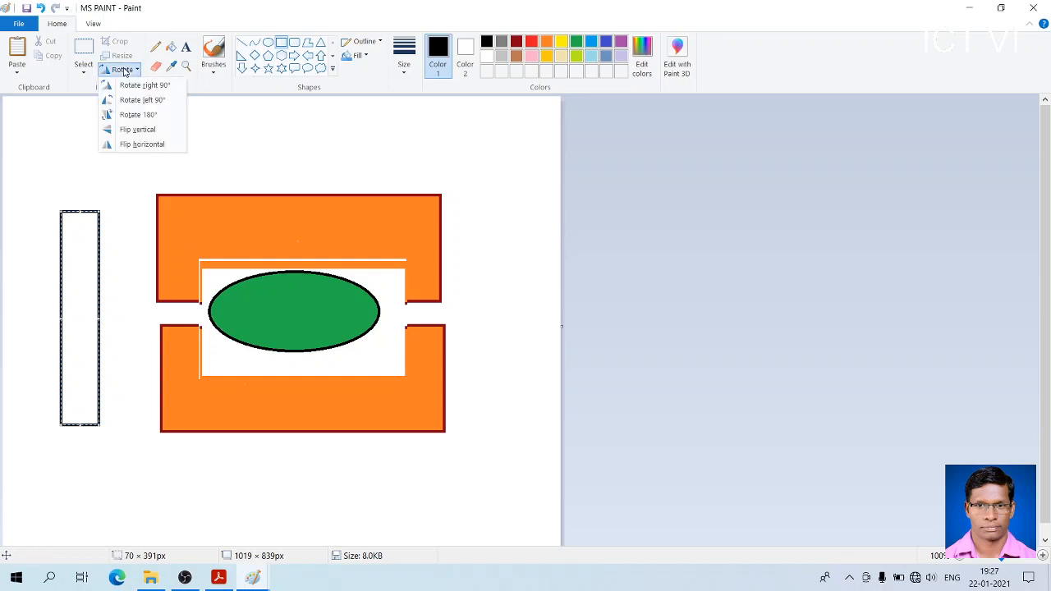
click(141, 86)
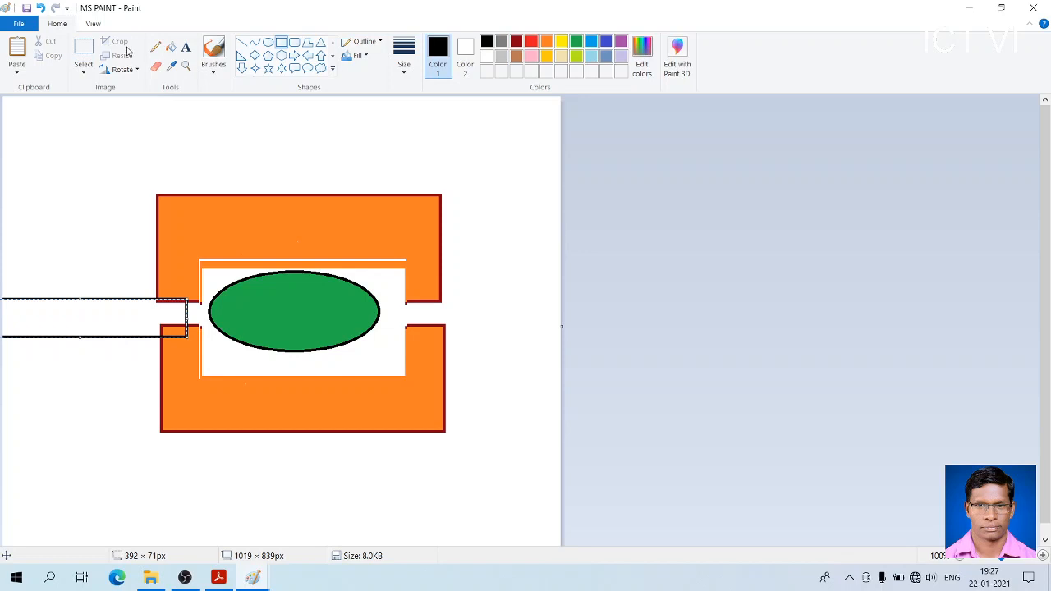
- Crop the drawing to a selection of about 377 × 203 px around the green ellipse
click(84, 48)
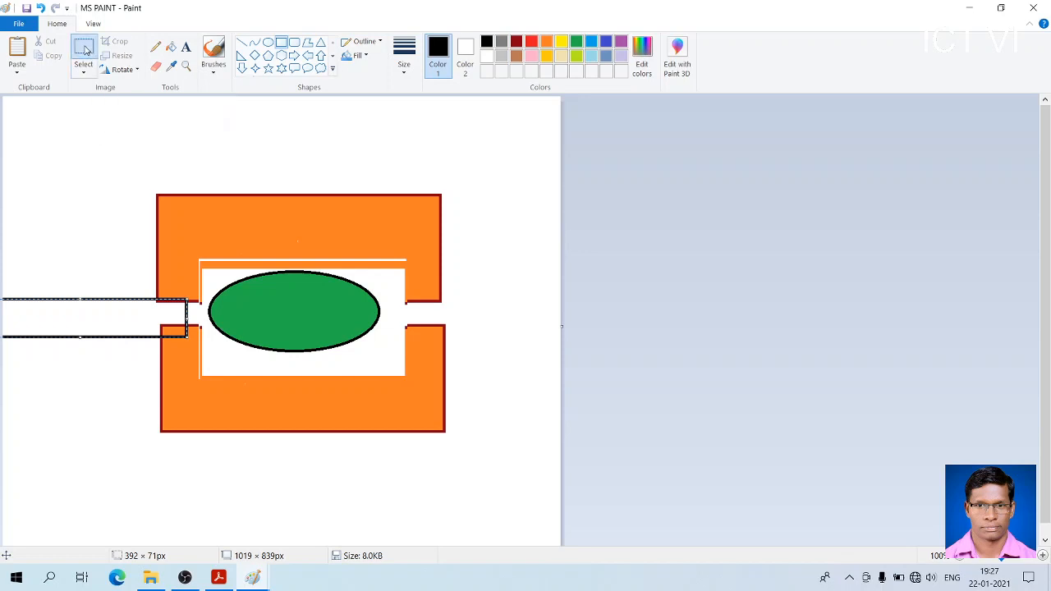
drag(204, 263, 410, 376)
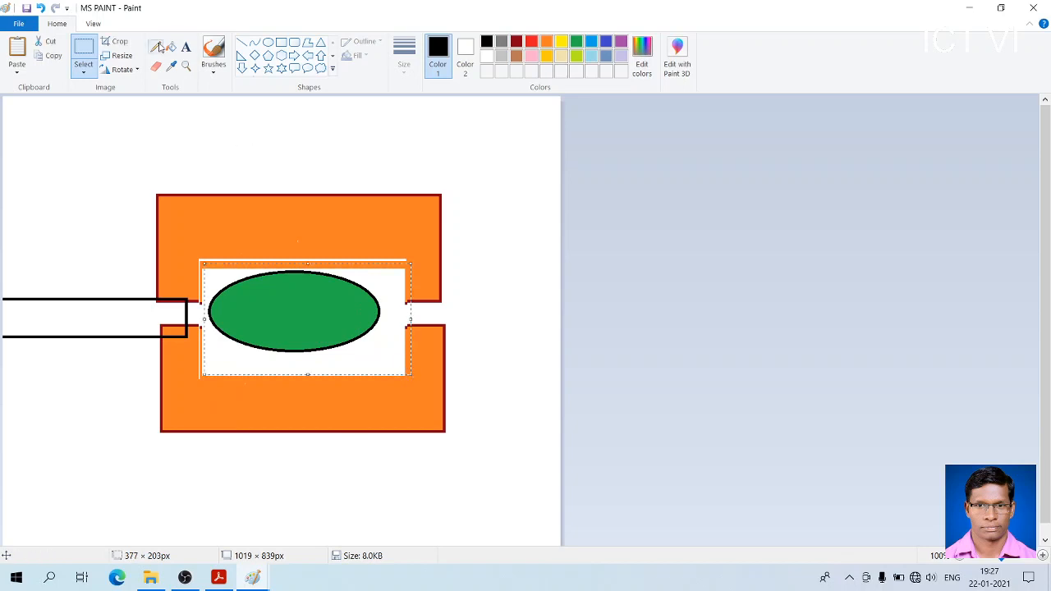
click(120, 42)
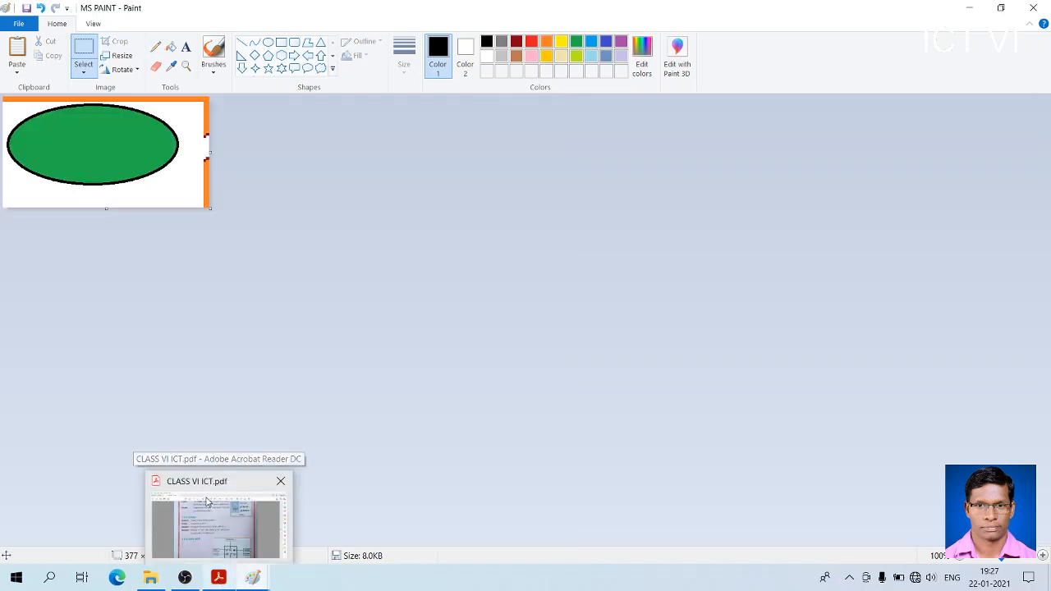
- Switch to CLASS VI ICT.pdf in Acrobat Reader and review the Select, Crop, Resize and Rotate descriptions in section 3.5.2 and the Tool Box diagram
click(217, 526)
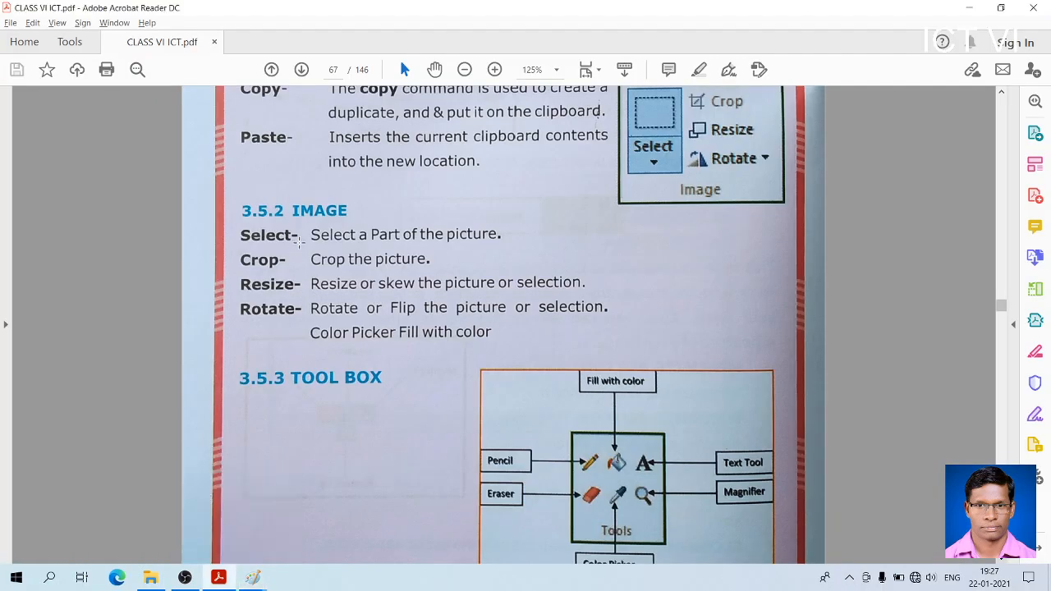
drag(309, 226, 504, 244)
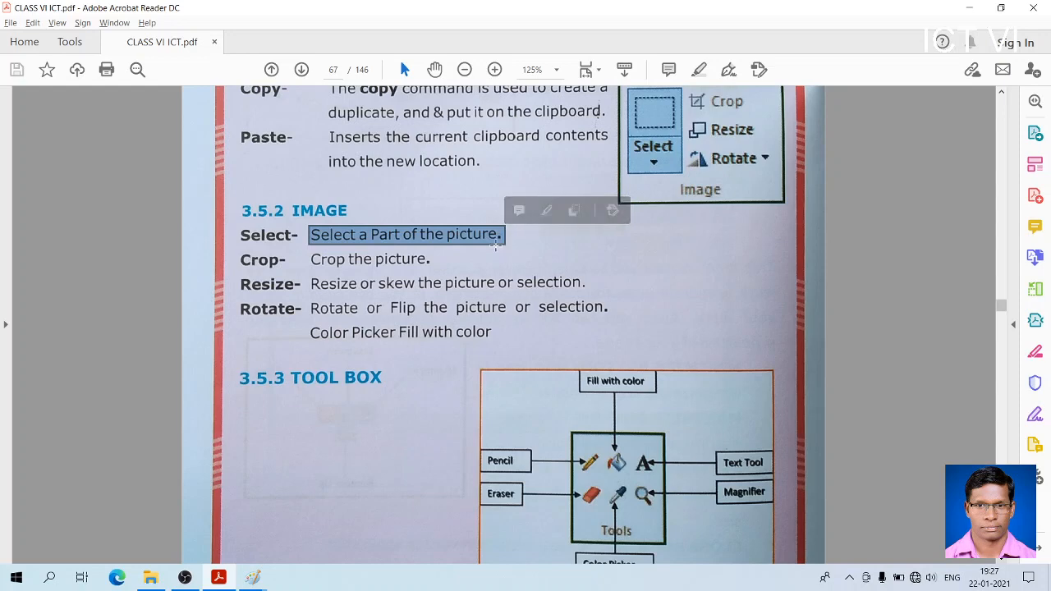
click(498, 249)
click(461, 247)
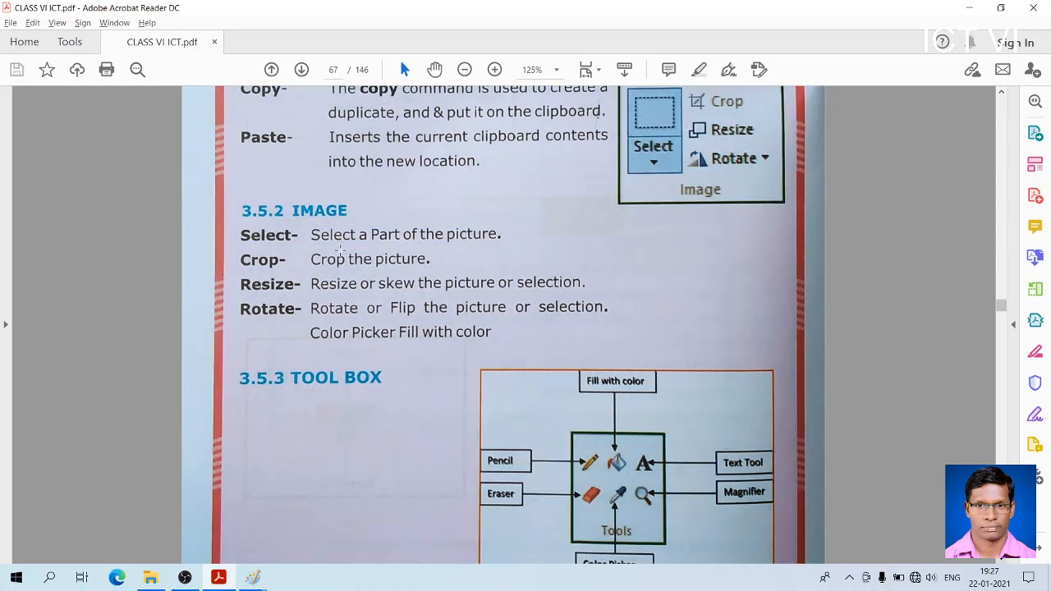
drag(309, 248, 434, 262)
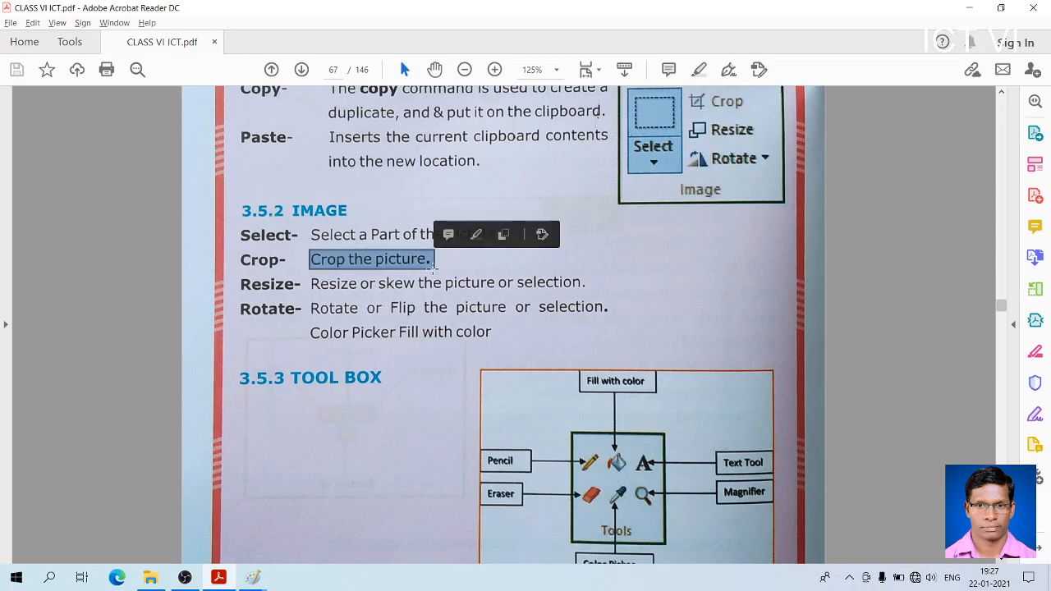
click(435, 272)
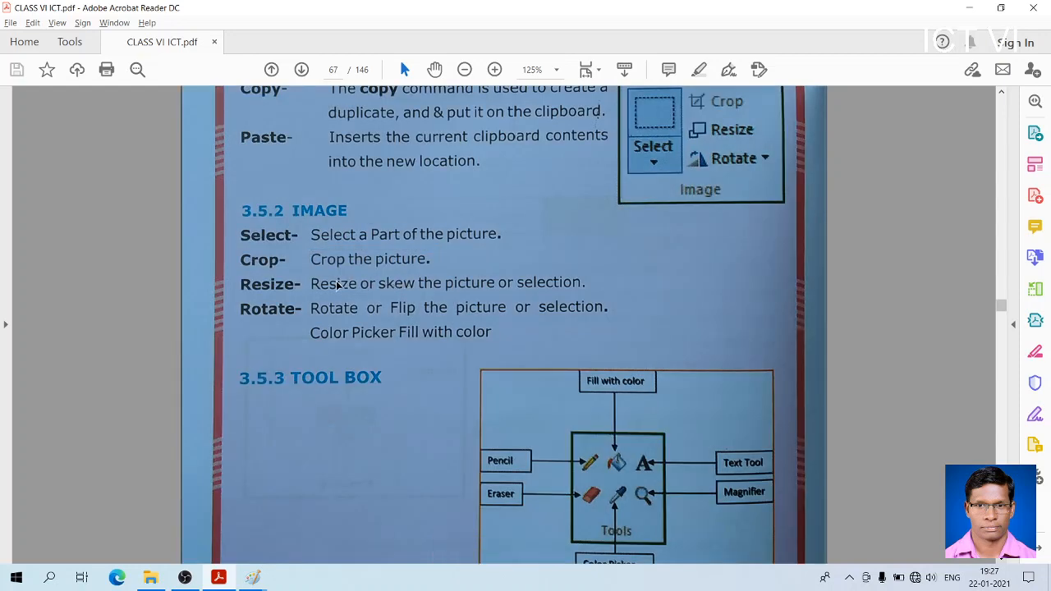
click(339, 285)
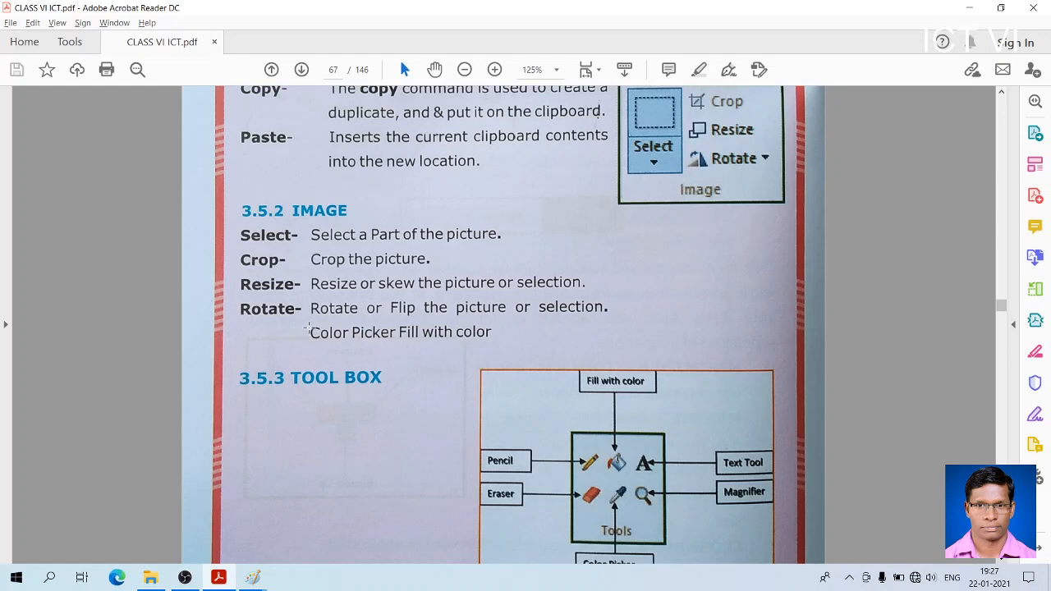
drag(309, 329, 486, 337)
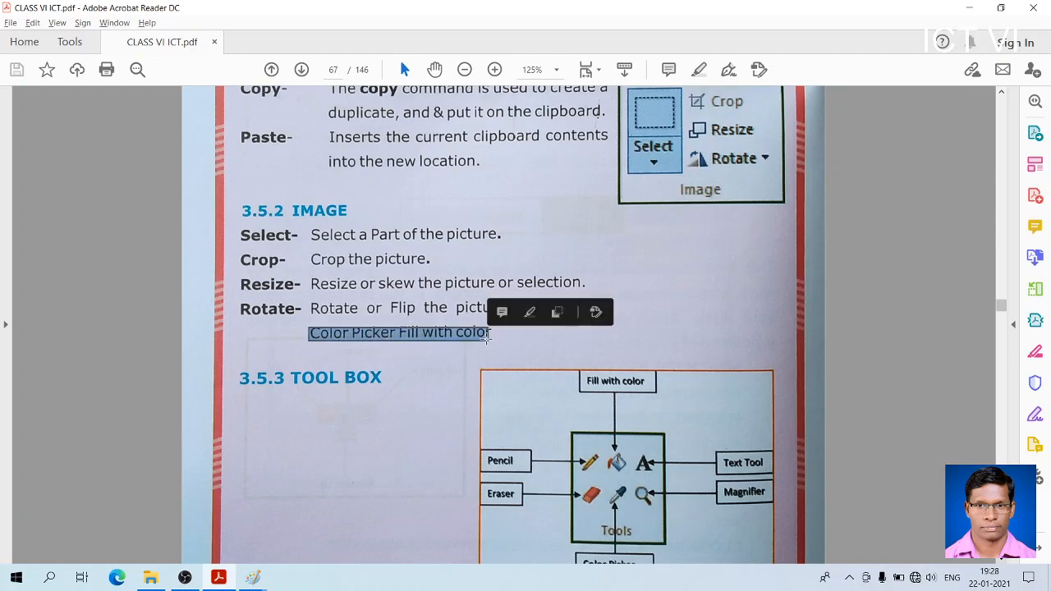
click(371, 307)
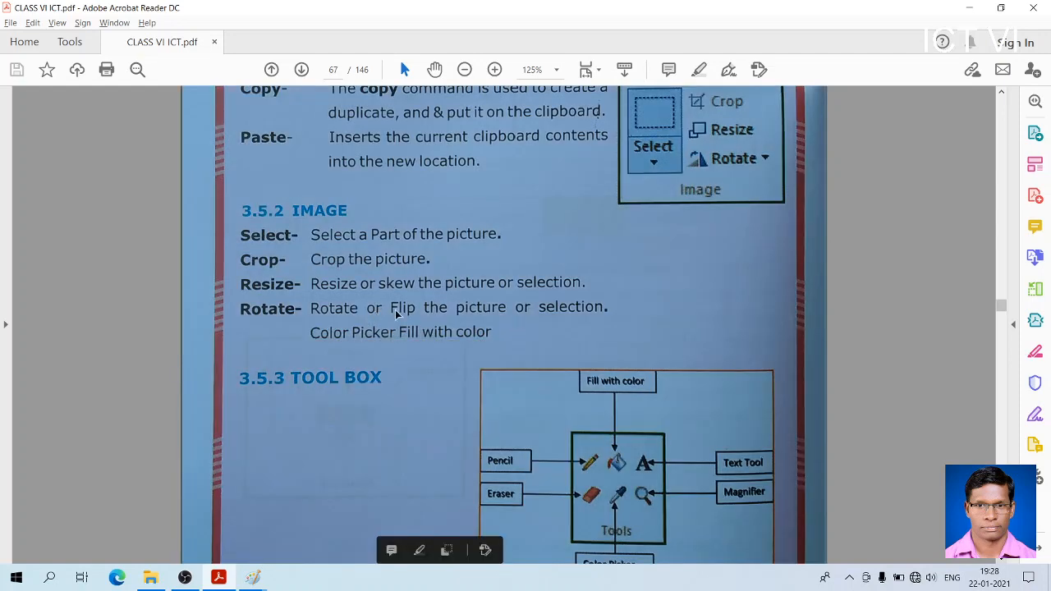
click(397, 313)
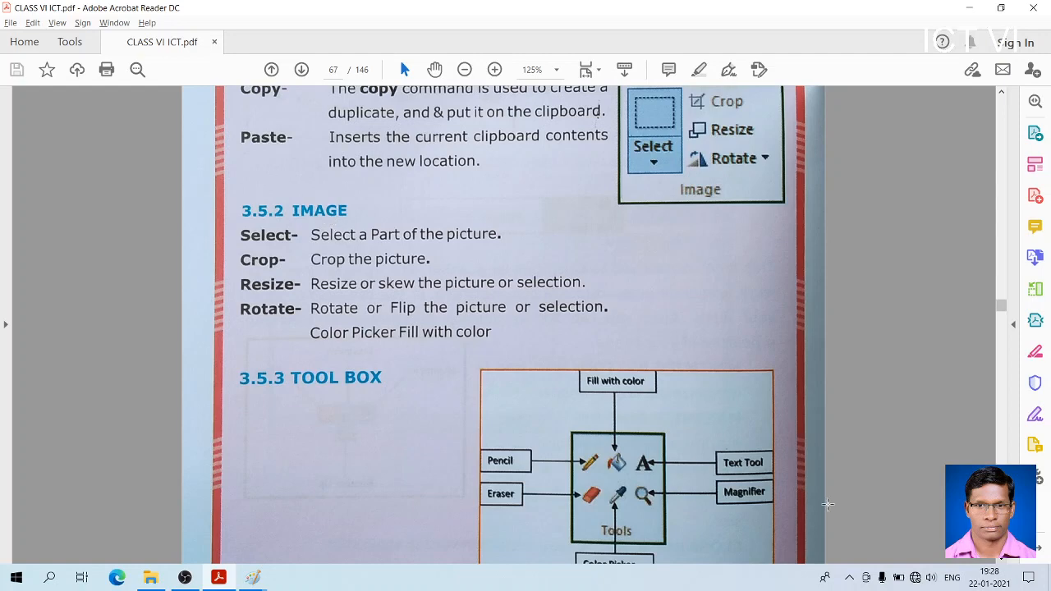
scroll(1004, 560, down, 3)
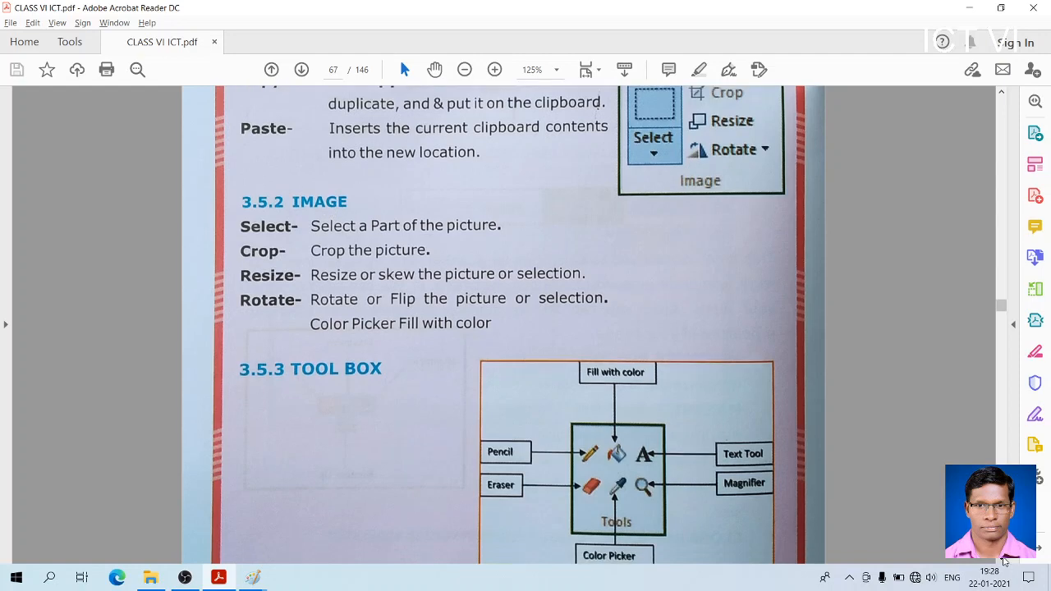
scroll(1005, 560, down, 2)
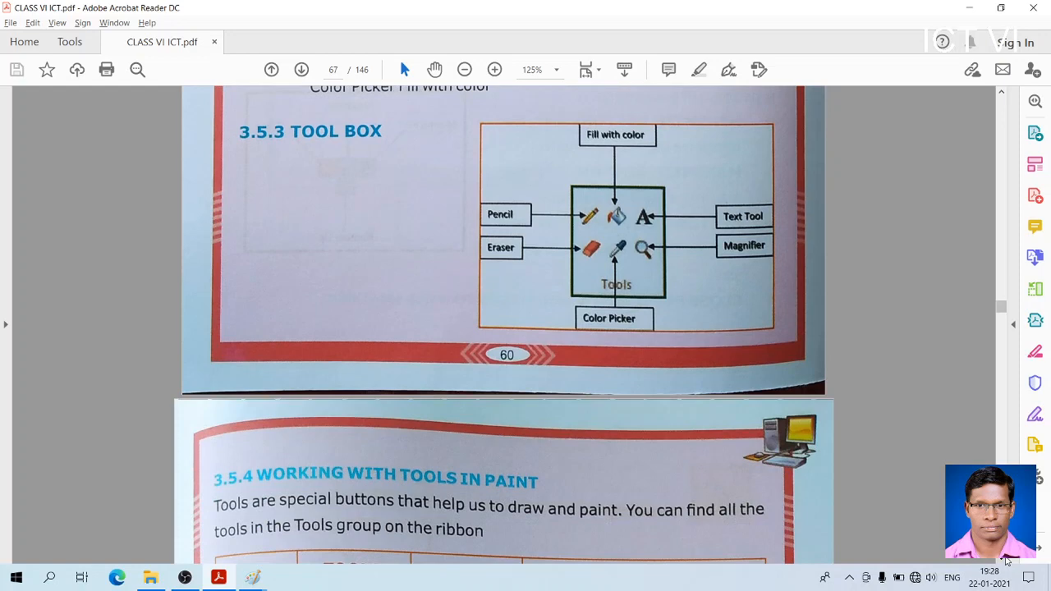